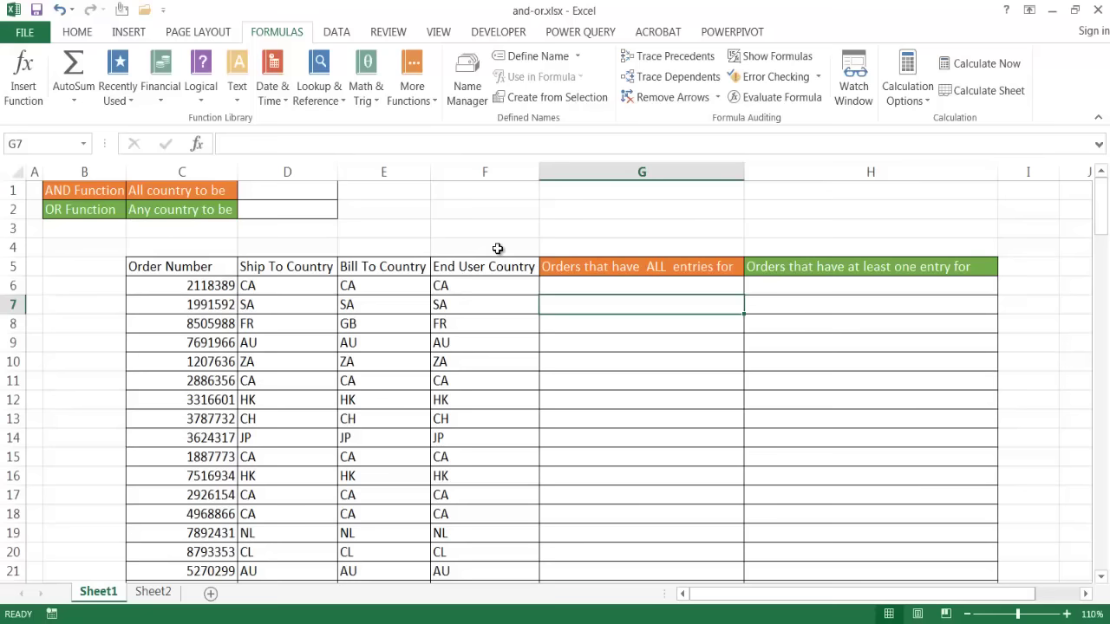
# Step: Start an =AND( formula in D1, then cancel it
pyautogui.press('Up')
pyautogui.press('Up')
pyautogui.press('Up')
pyautogui.press('Up')
pyautogui.press('Up')
pyautogui.press('Up')
pyautogui.press('Left')
pyautogui.press('Left')
pyautogui.press('Left')
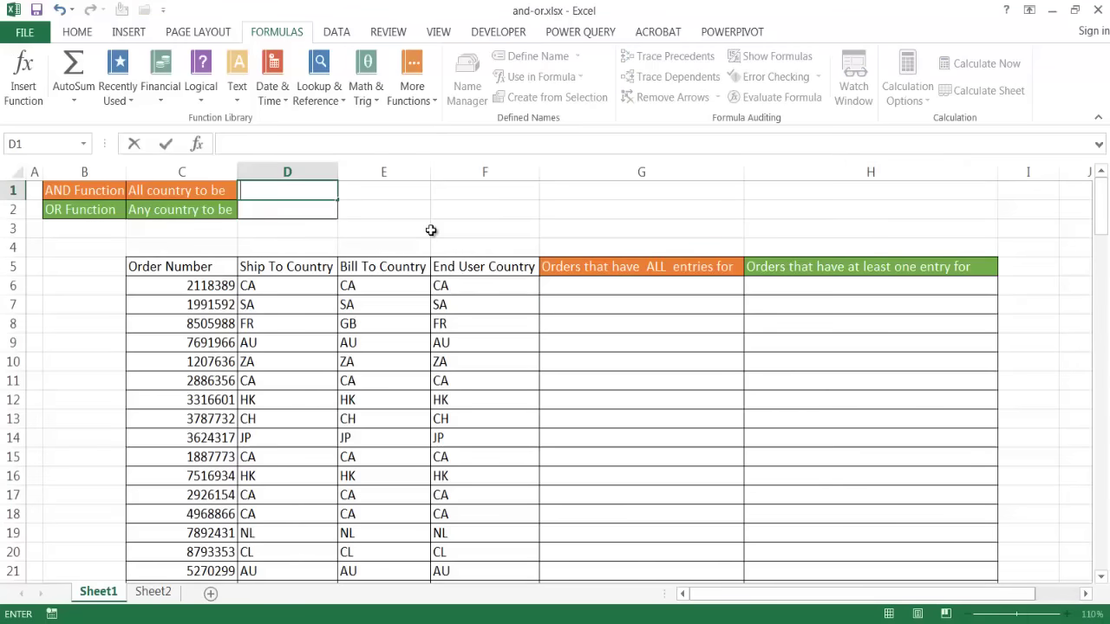
pyautogui.write('=and')
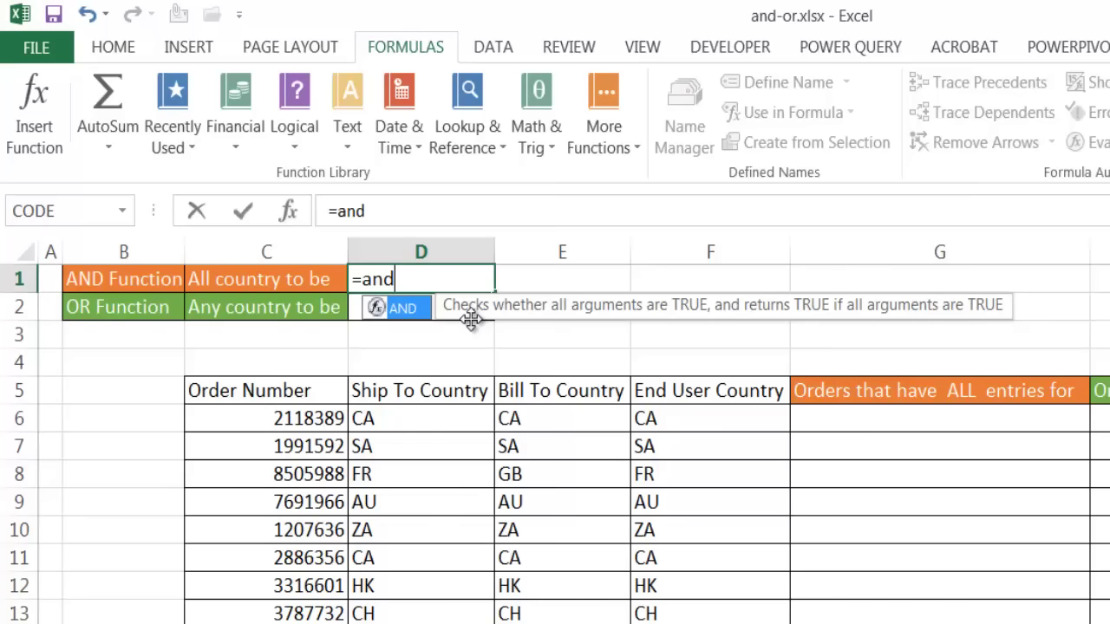
pyautogui.write('(')
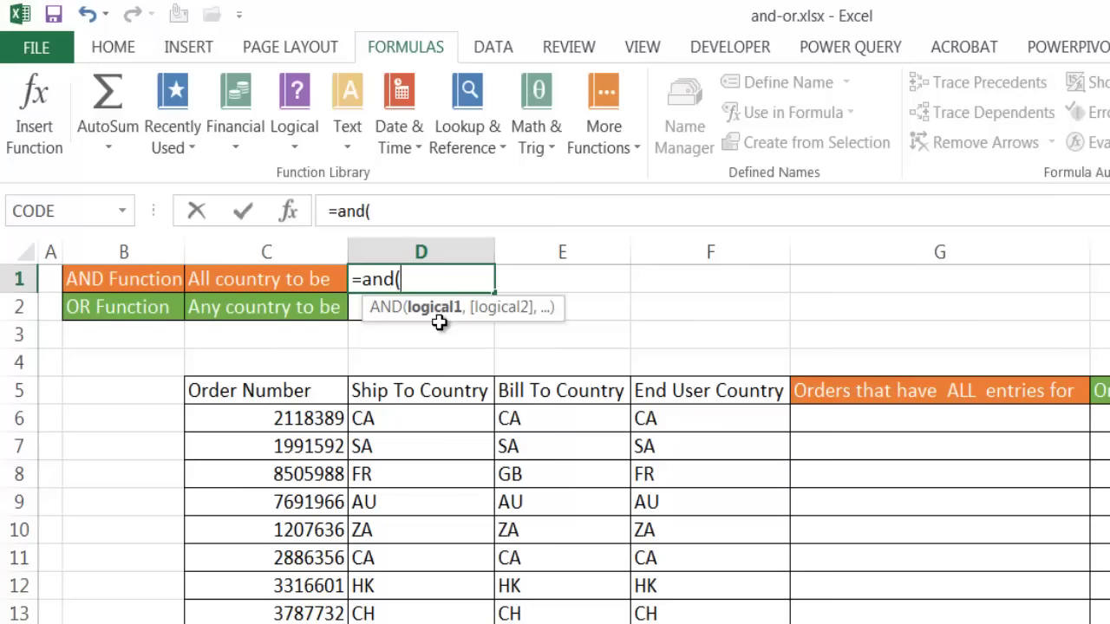
pyautogui.press('Escape')
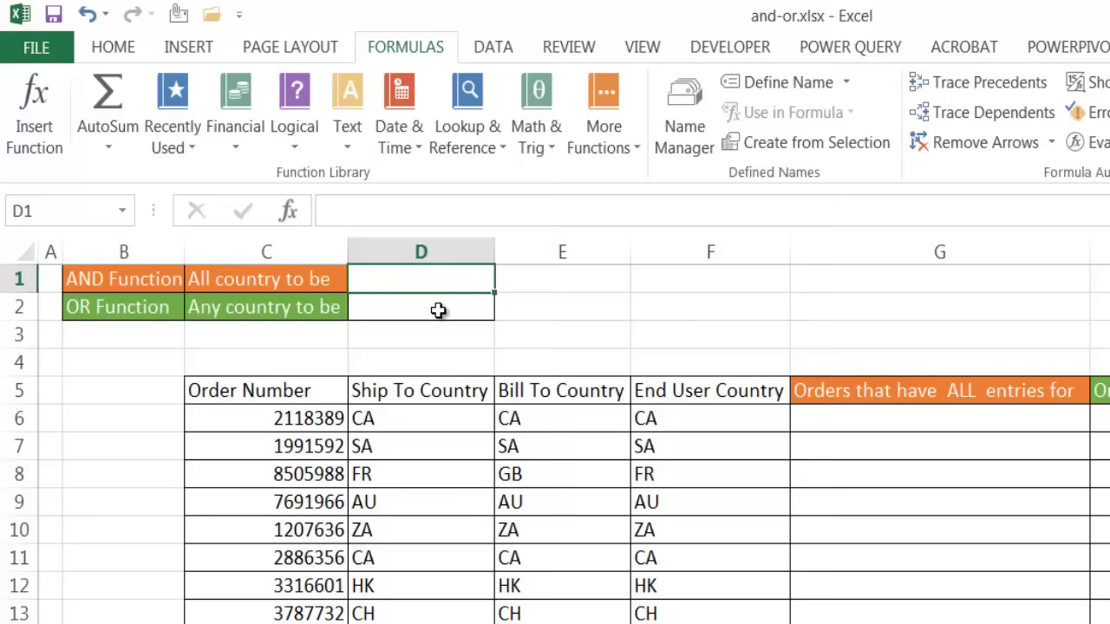
# Step: Start an =OR( formula in D2, then erase it so D2 stays empty
pyautogui.click(438, 310)
pyautogui.write('=')
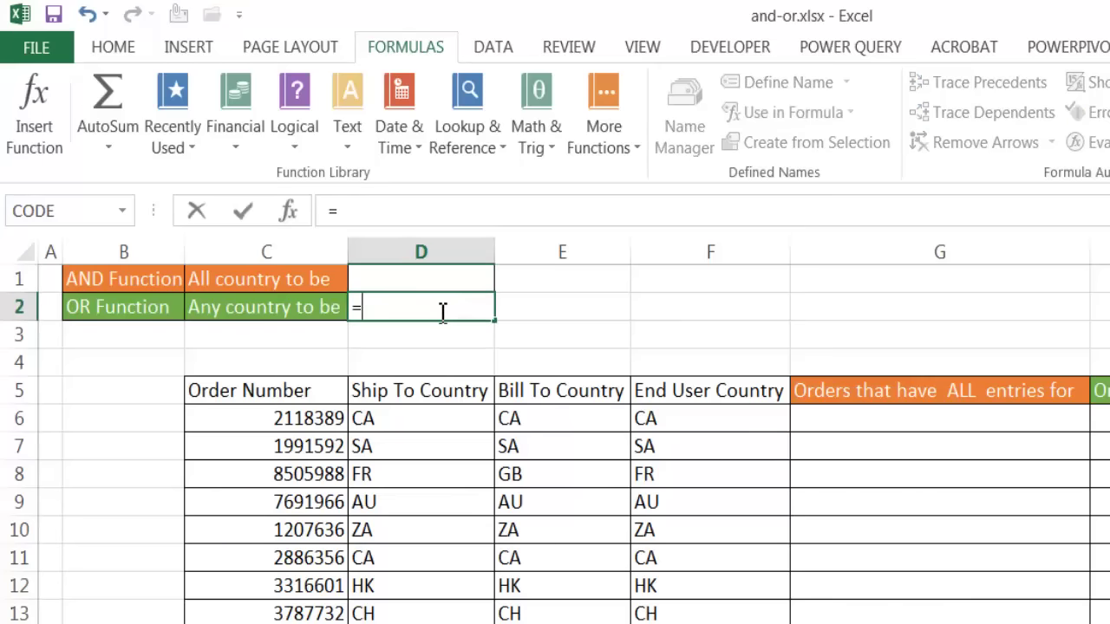
pyautogui.write('or')
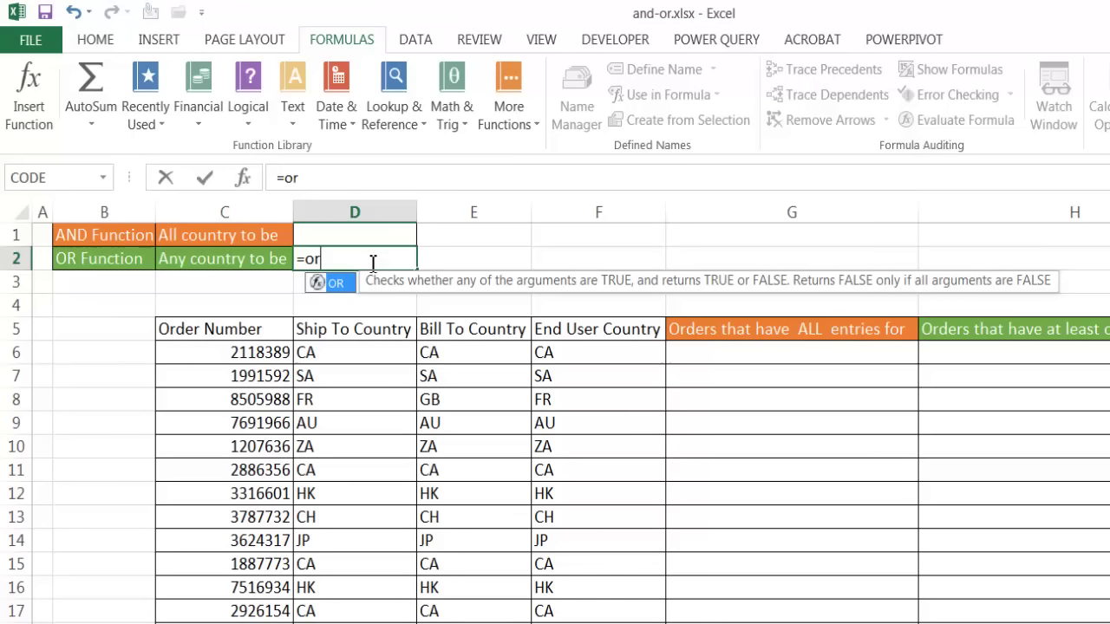
pyautogui.write('(')
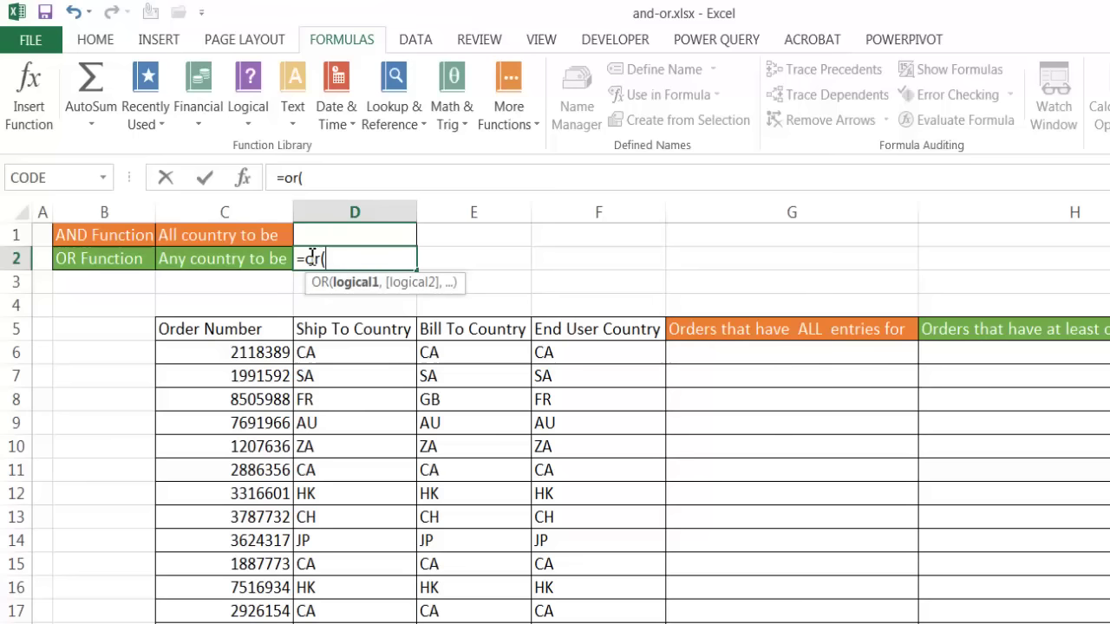
pyautogui.press('BackSpace')
pyautogui.press('BackSpace')
pyautogui.press('BackSpace')
pyautogui.press('BackSpace')
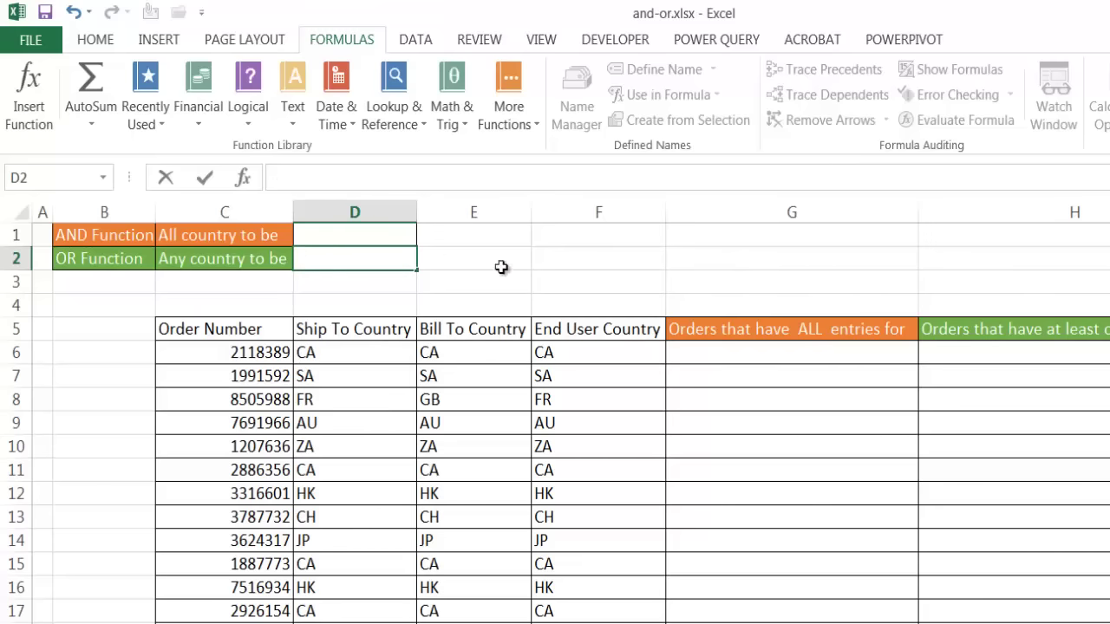
pyautogui.click(581, 277)
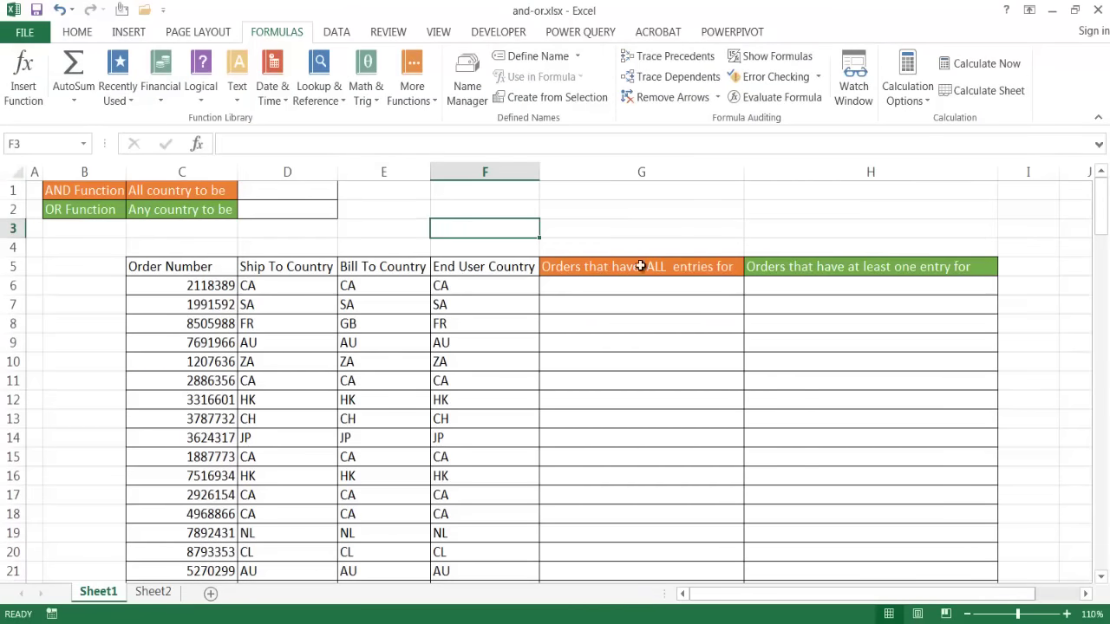
pyautogui.click(589, 290)
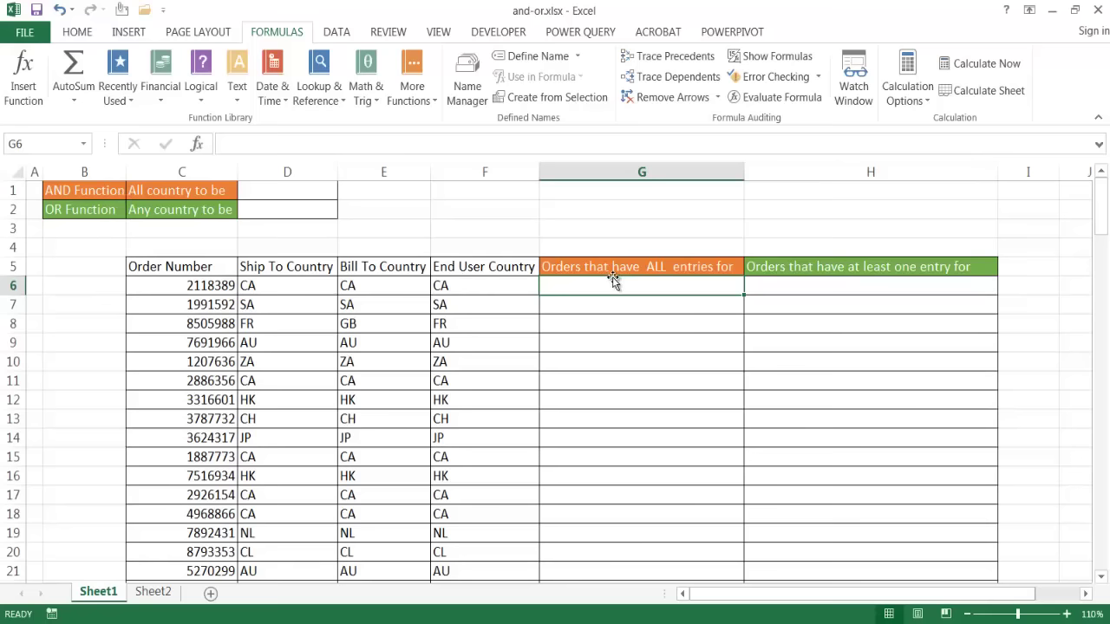
# Step: Enter CA in D1 and begin an =IF( formula in G6
pyautogui.click(272, 191)
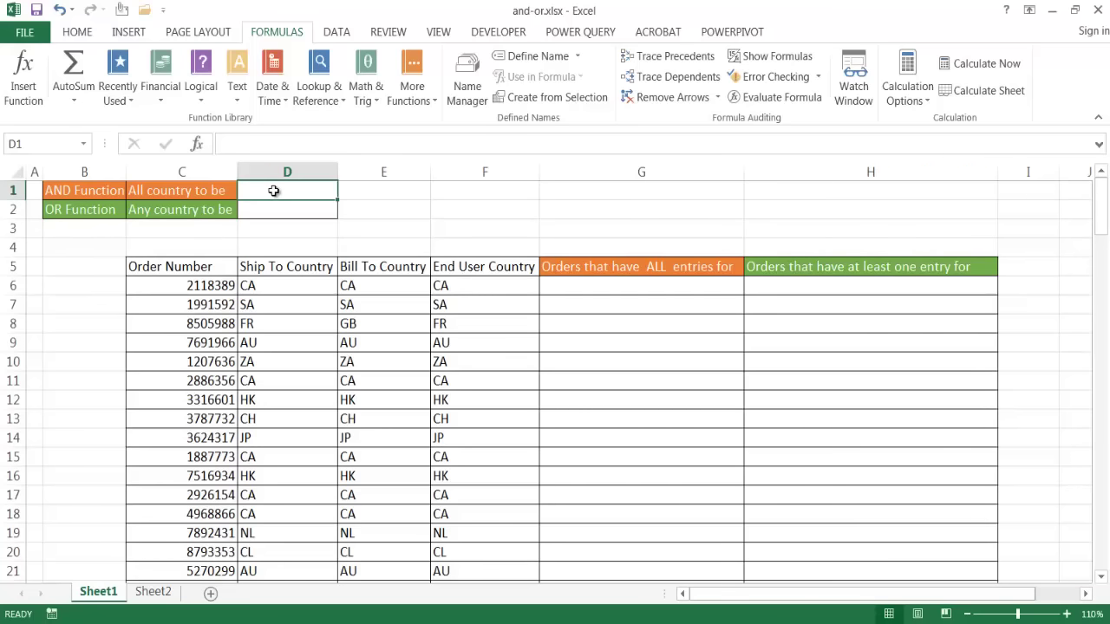
pyautogui.write('CA')
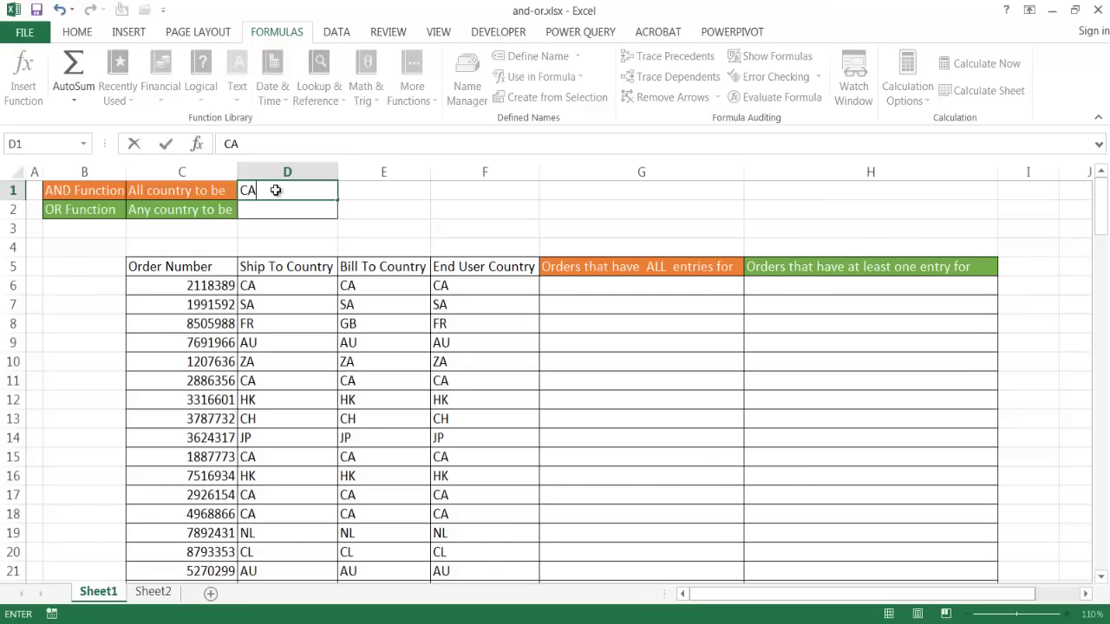
pyautogui.click(610, 287)
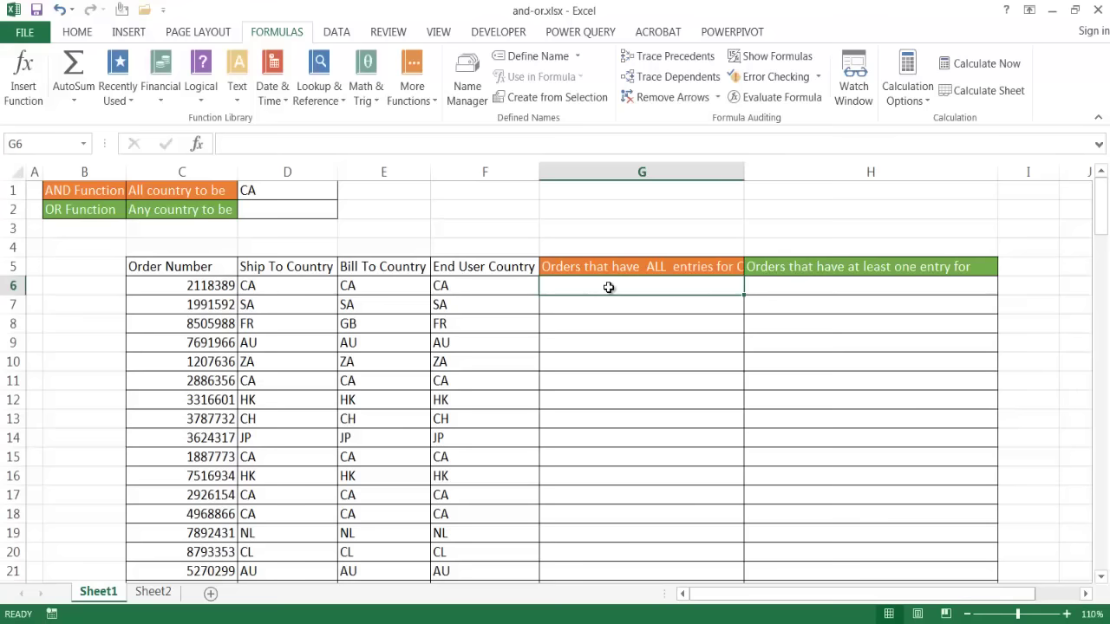
pyautogui.write('=IF(')
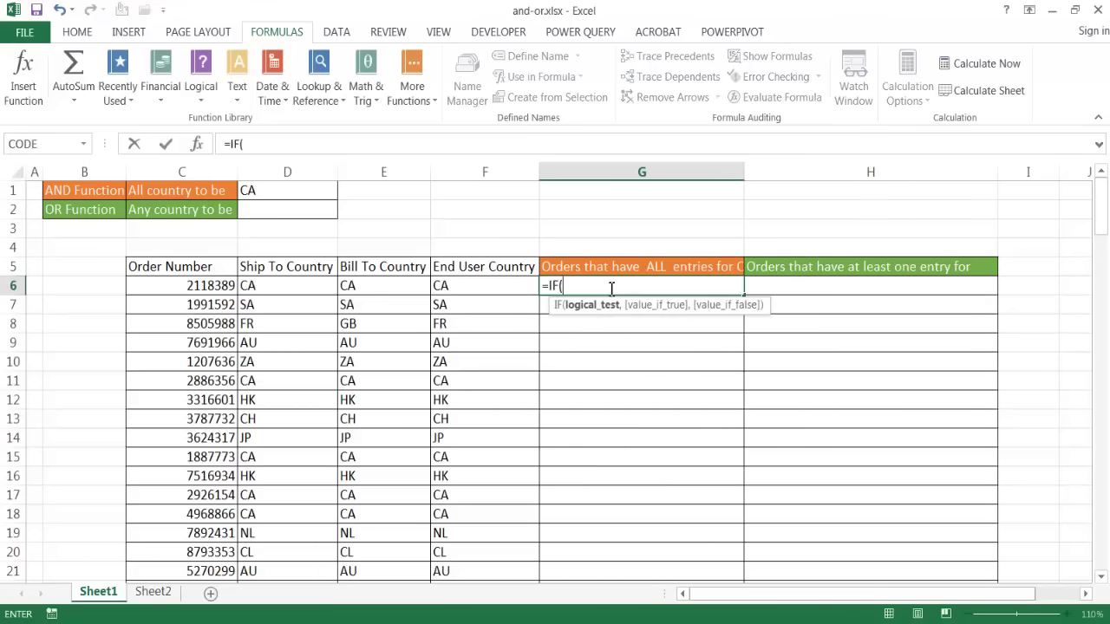
# Step: Make G6's IF test D6=$D$1, using an absolute reference to the criterion
pyautogui.click(288, 288)
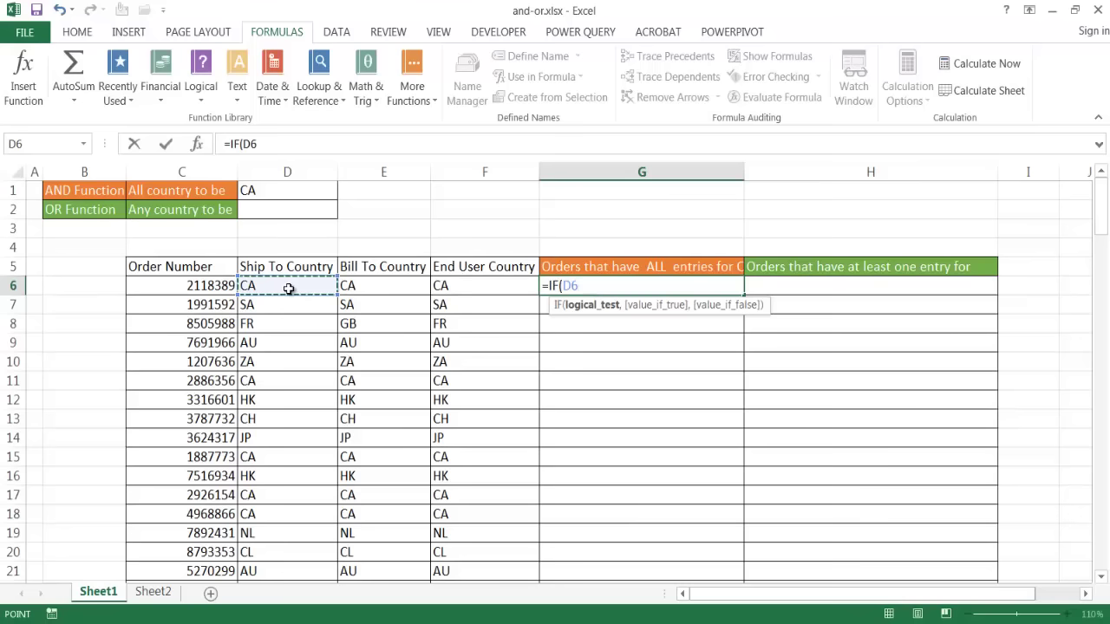
pyautogui.write('=')
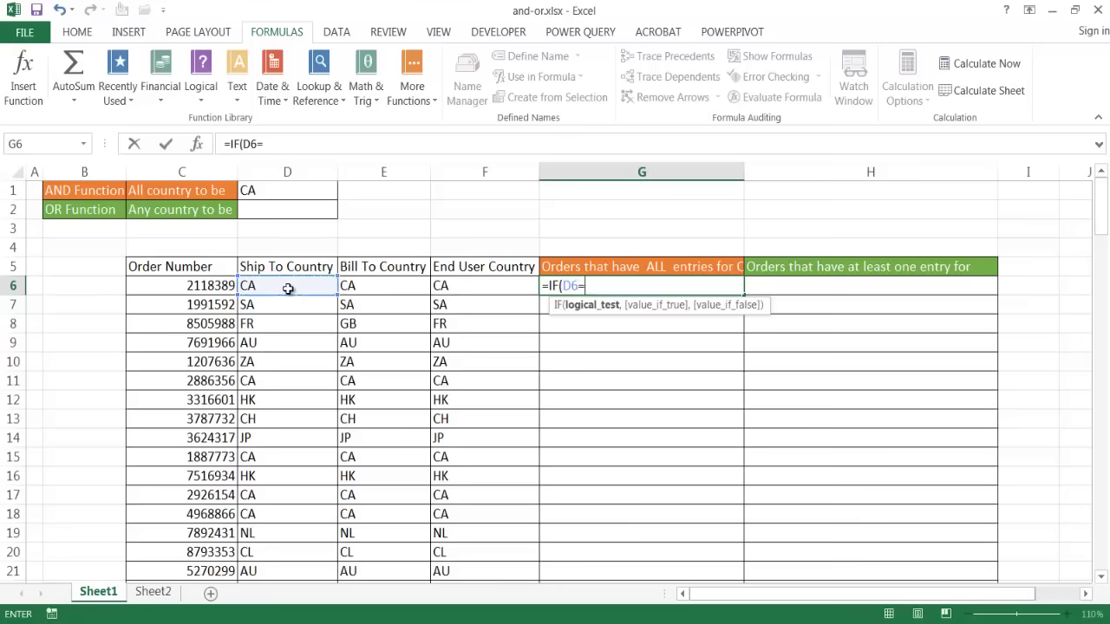
pyautogui.click(280, 191)
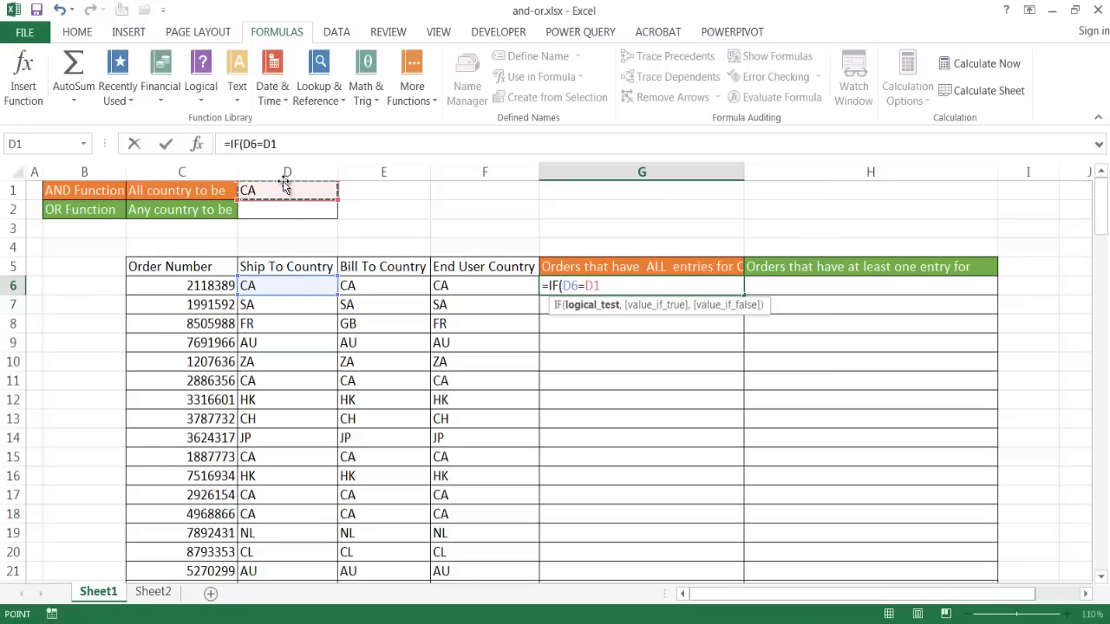
pyautogui.press('F4')
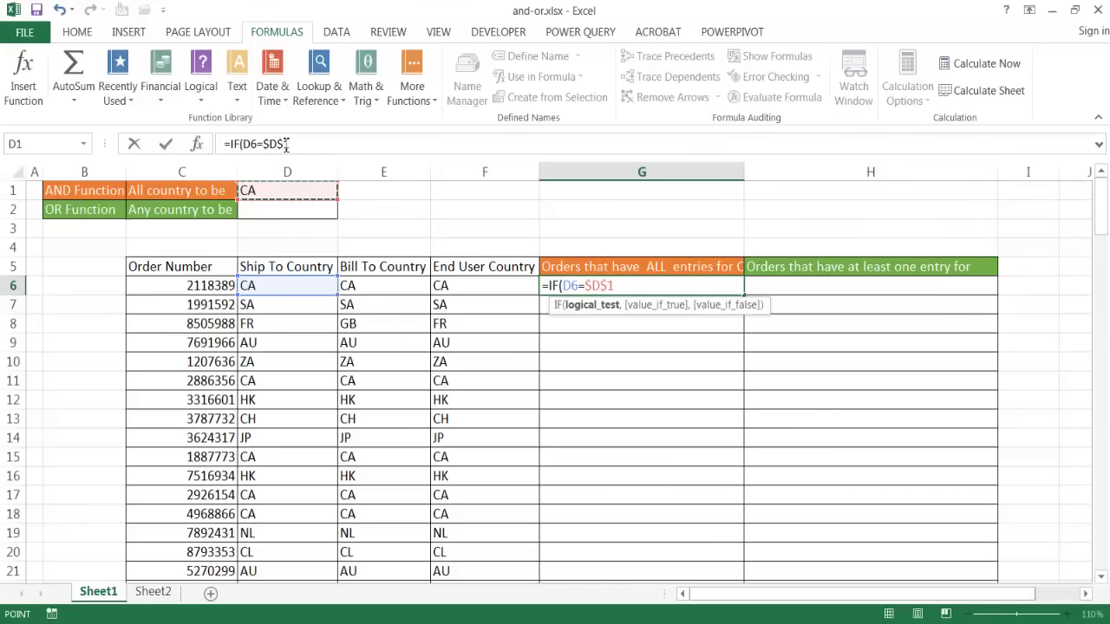
# Step: Wrap the test in AND and add E6=$D$1 as the second condition
pyautogui.click(566, 286)
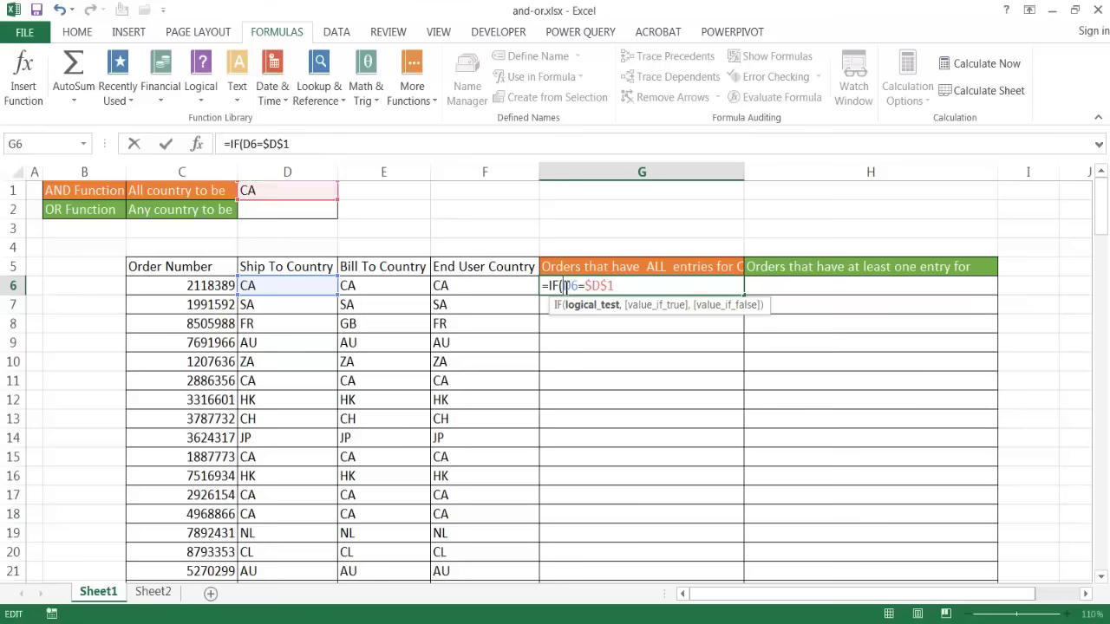
pyautogui.write('and(')
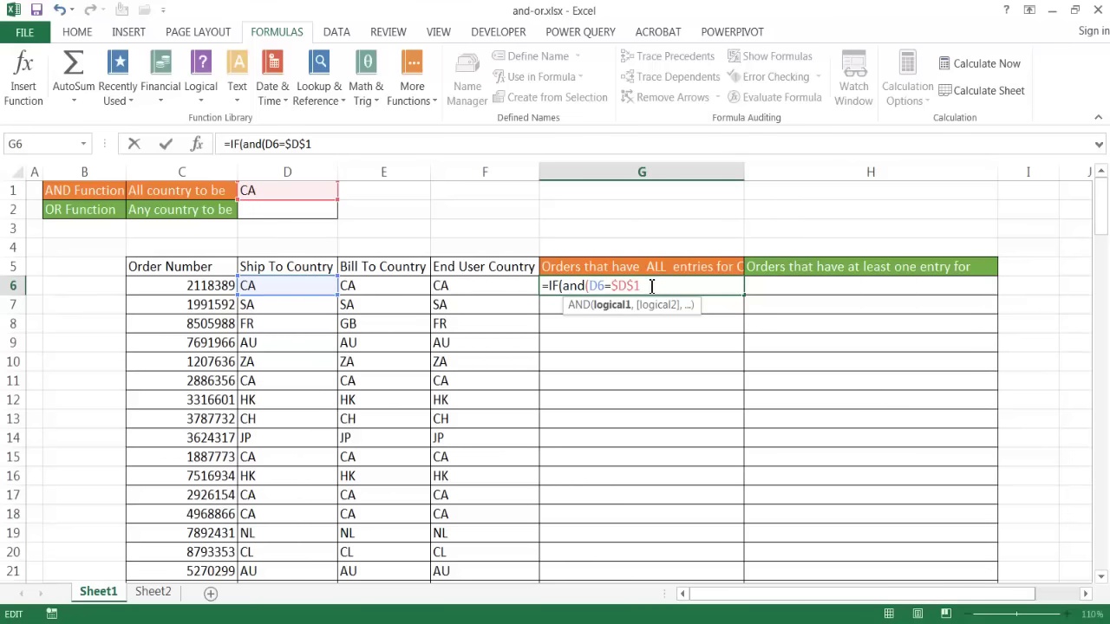
pyautogui.write(',')
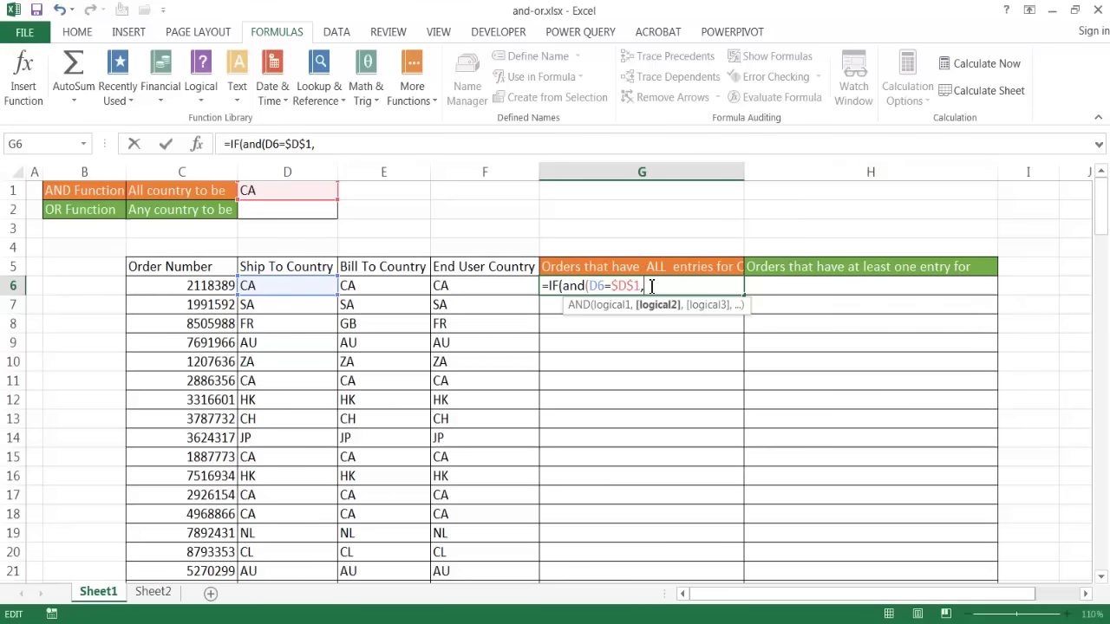
pyautogui.click(386, 287)
pyautogui.write('=')
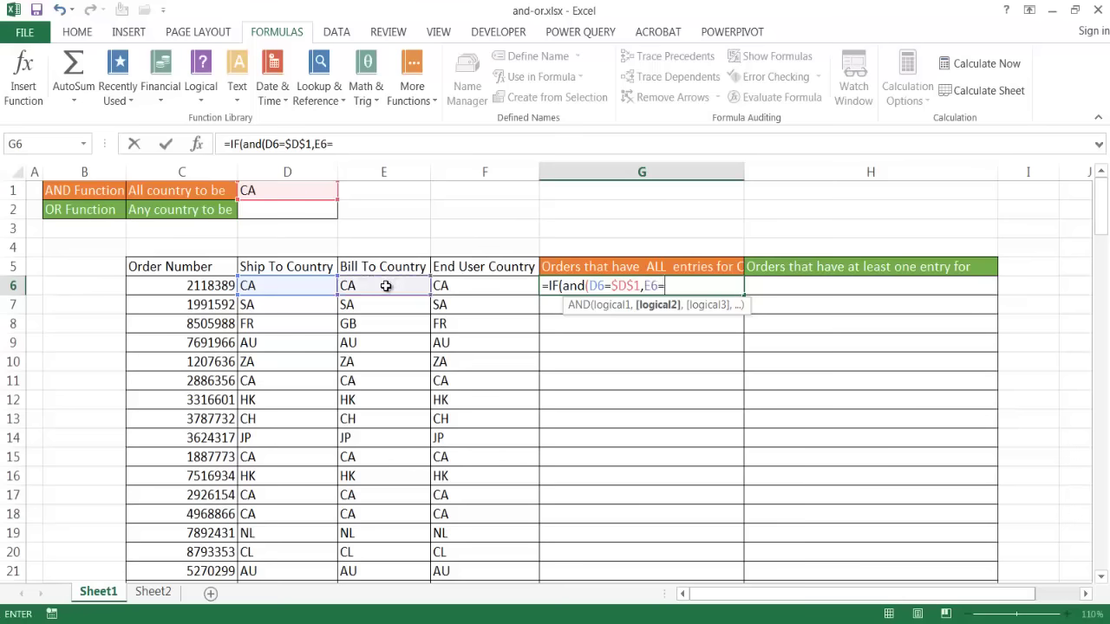
pyautogui.click(281, 188)
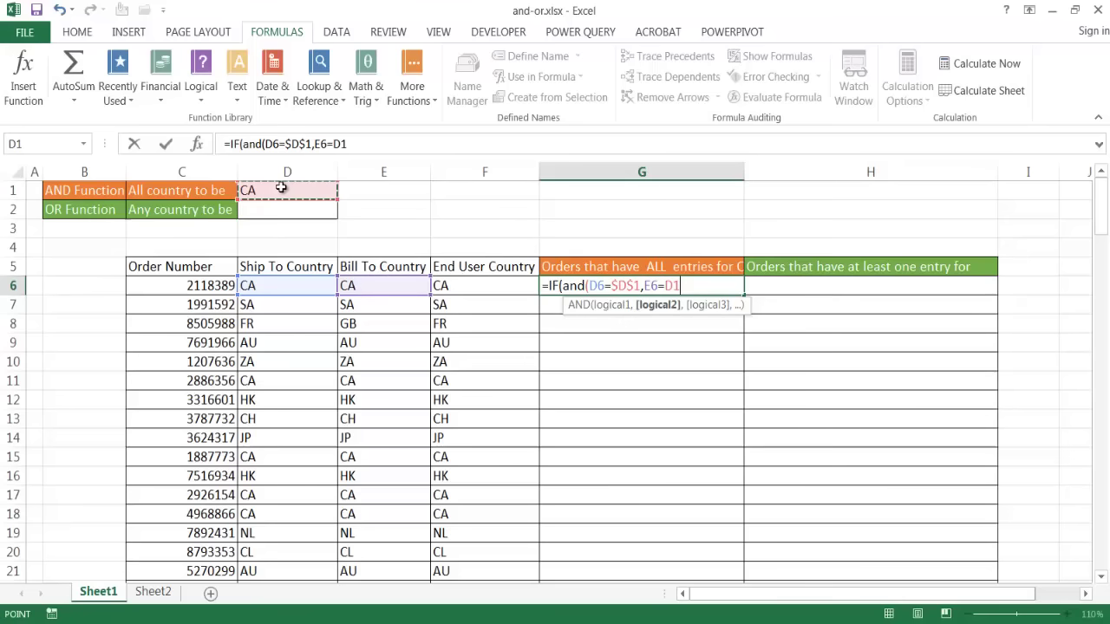
pyautogui.press('F4')
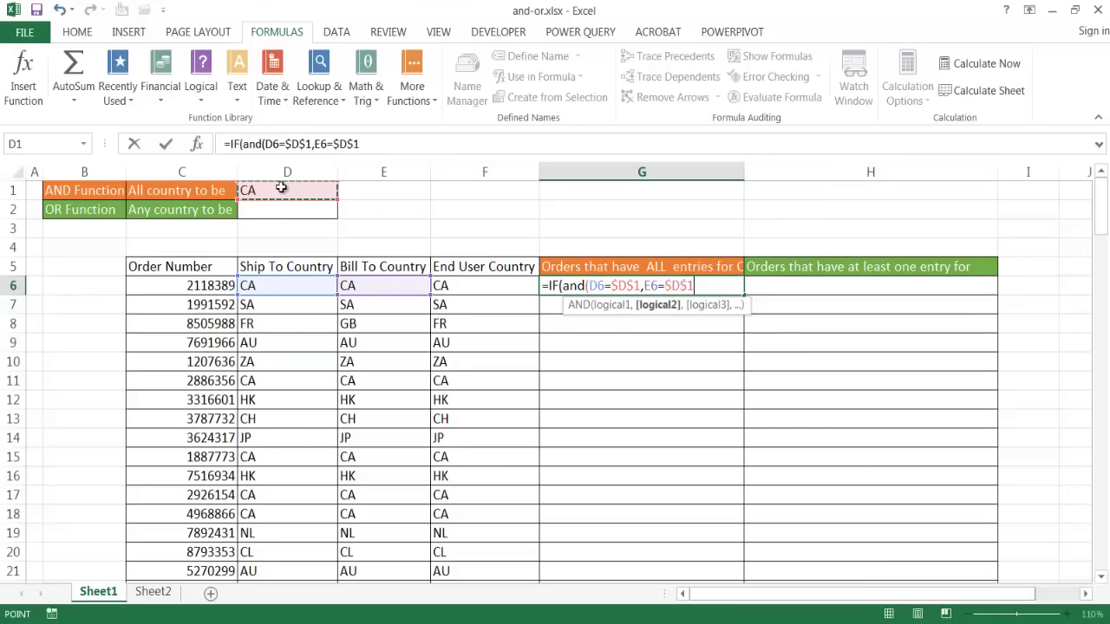
pyautogui.write(',')
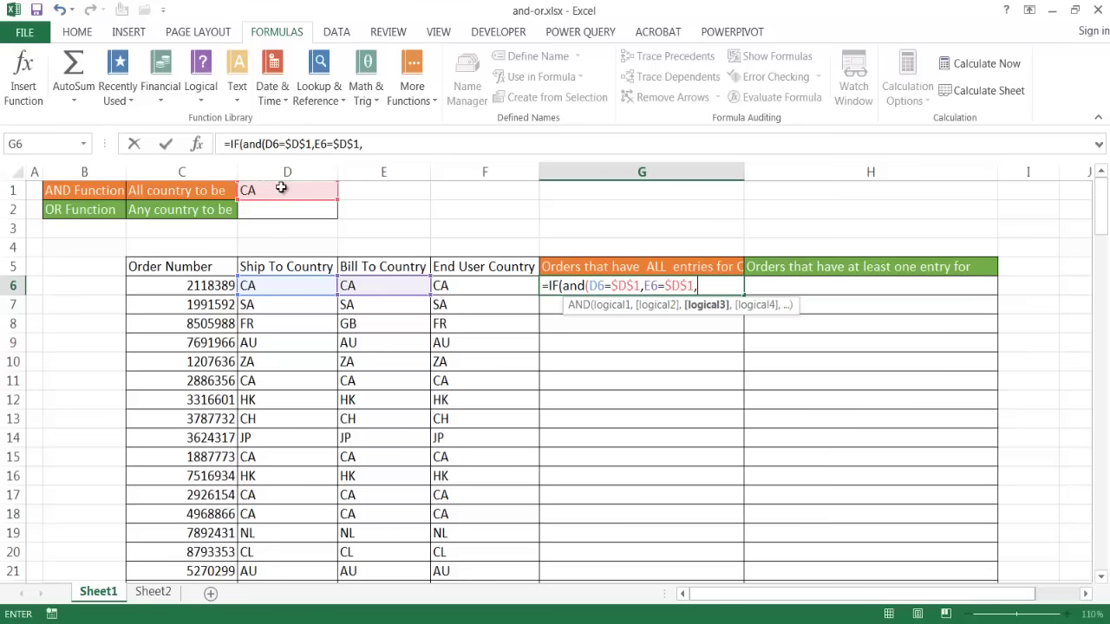
# Step: Add F6=$D$1 as the third condition, close AND and begin the "TRUE"/"FALSE" results
pyautogui.click(473, 290)
pyautogui.write('=')
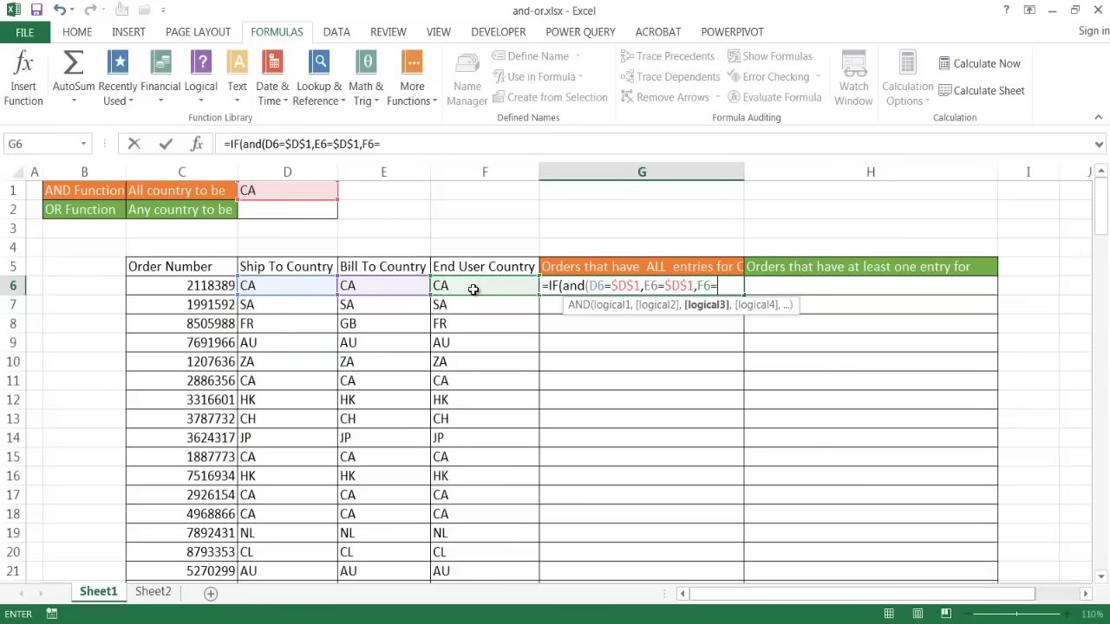
pyautogui.click(257, 189)
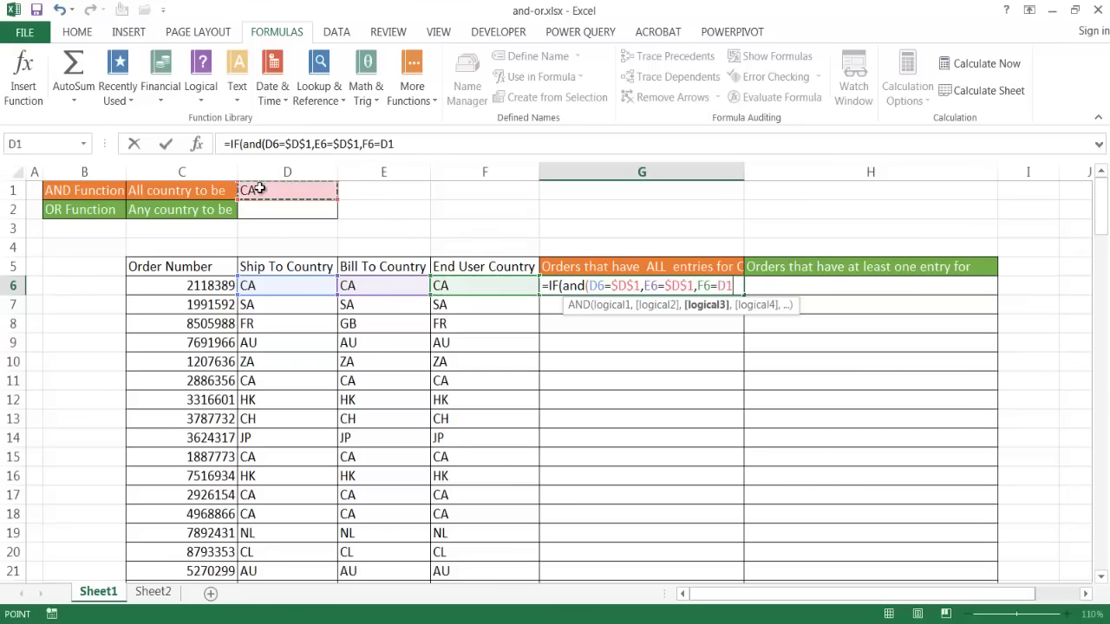
pyautogui.press('F4')
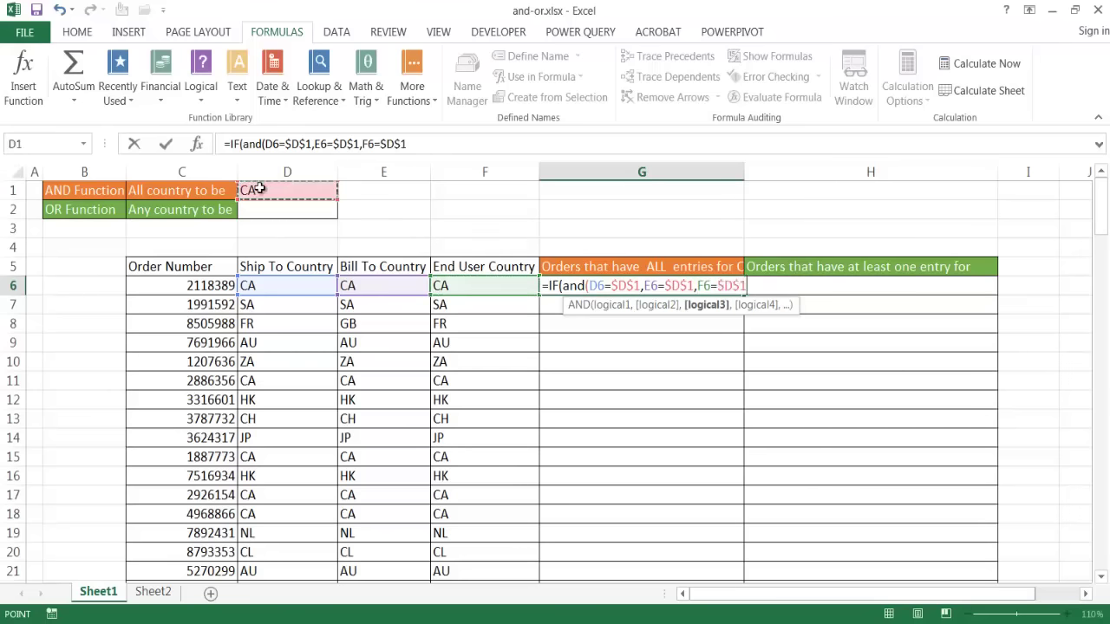
pyautogui.click(444, 149)
pyautogui.write(')')
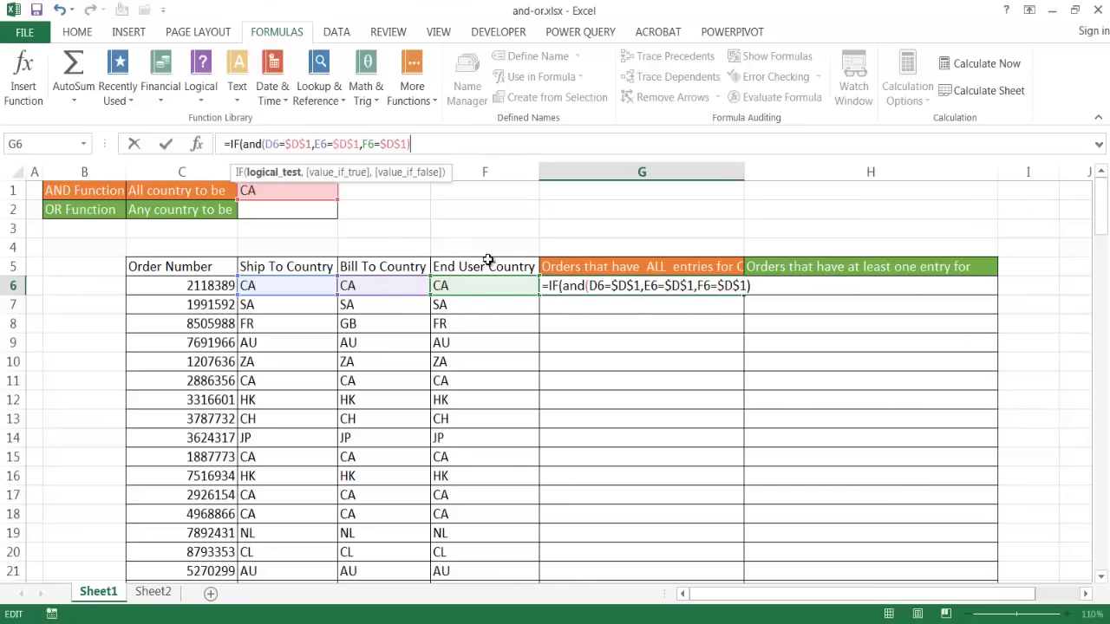
pyautogui.write(',"T')
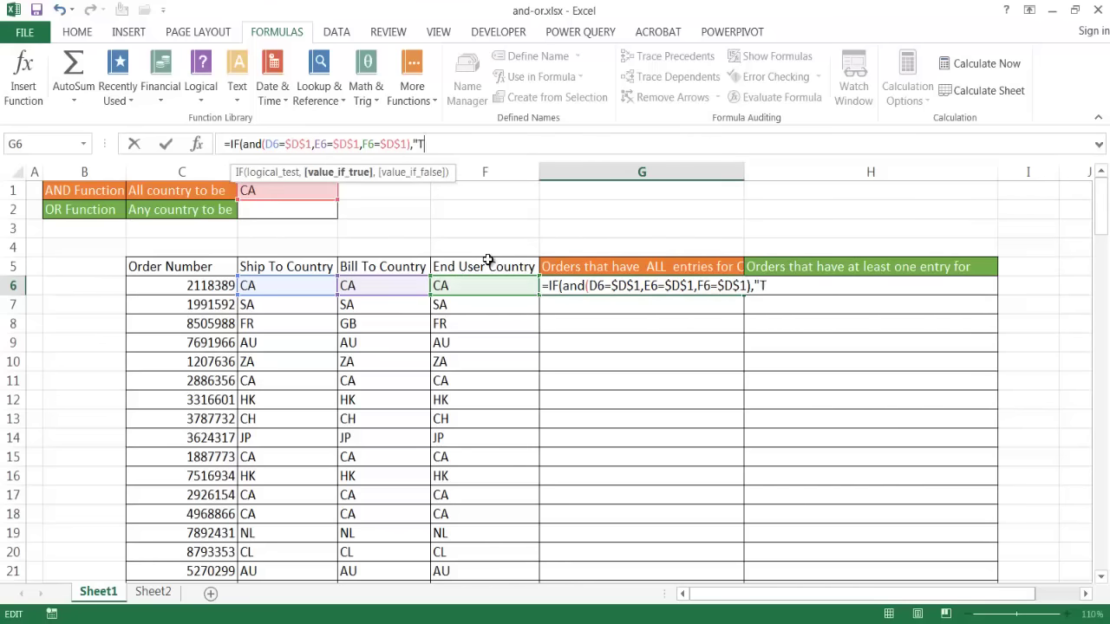
pyautogui.write('RUE",')
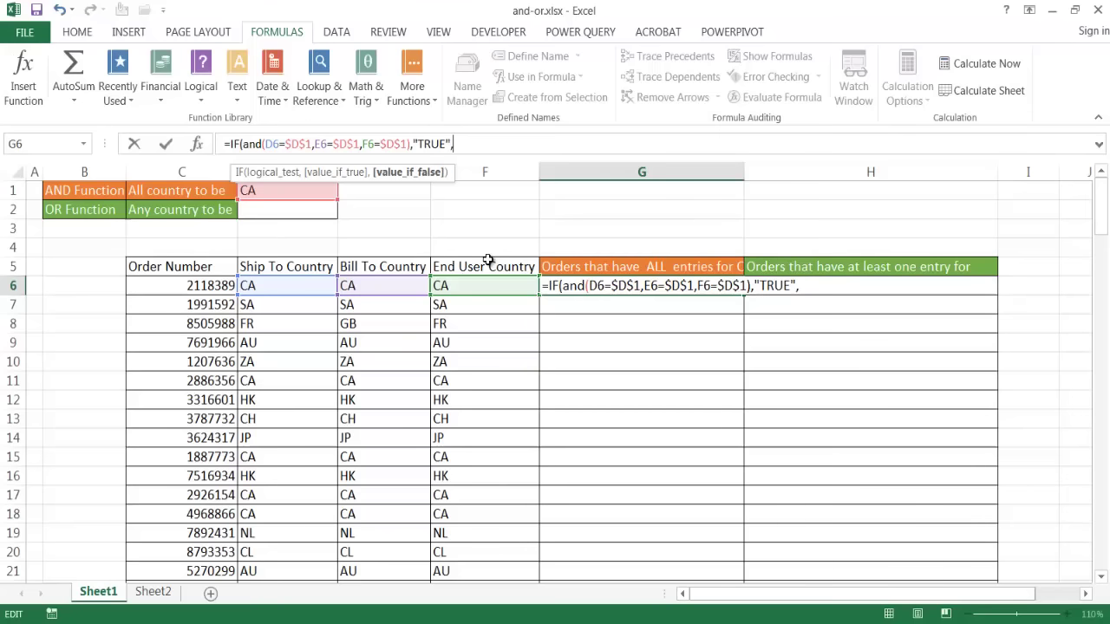
pyautogui.write('"FA')
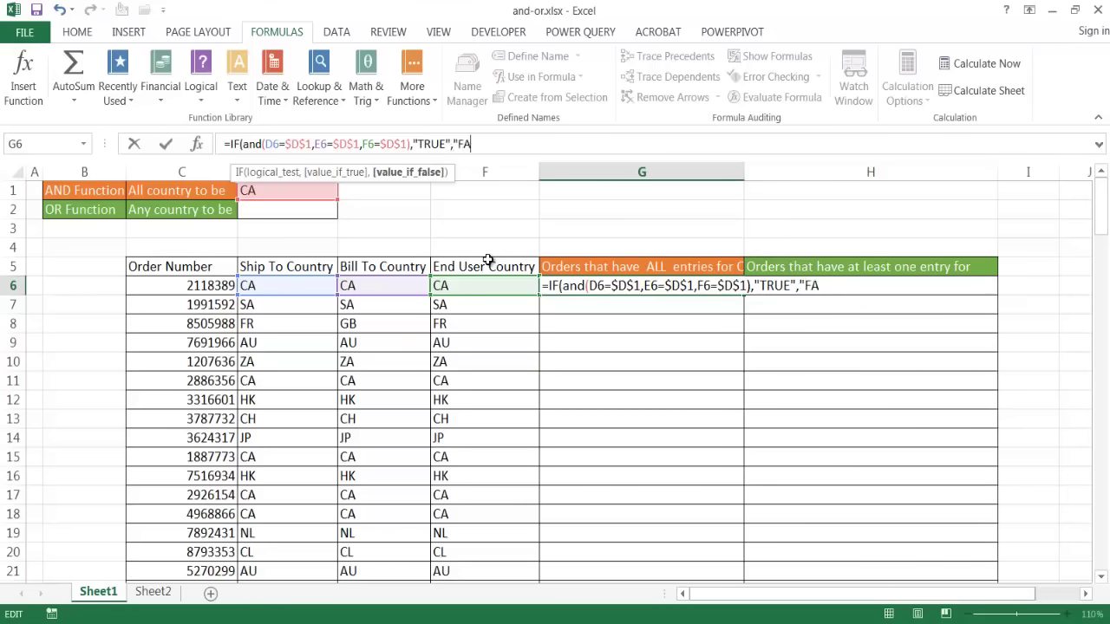
pyautogui.write('LSE')
# Step: Correct the FALSE result, enter G6's formula and fill it down column G
pyautogui.press('BackSpace')
pyautogui.press('BackSpace')
pyautogui.press('BackSpace')
pyautogui.press('BackSpace')
pyautogui.write('LSE")')
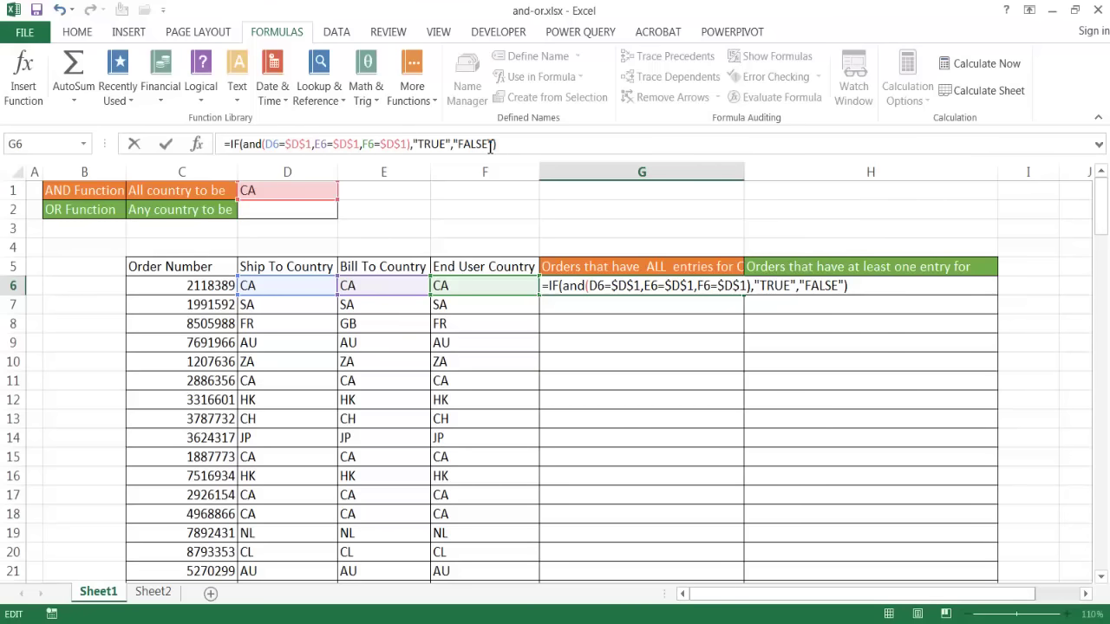
pyautogui.hotkey('ctrl', 'Return')
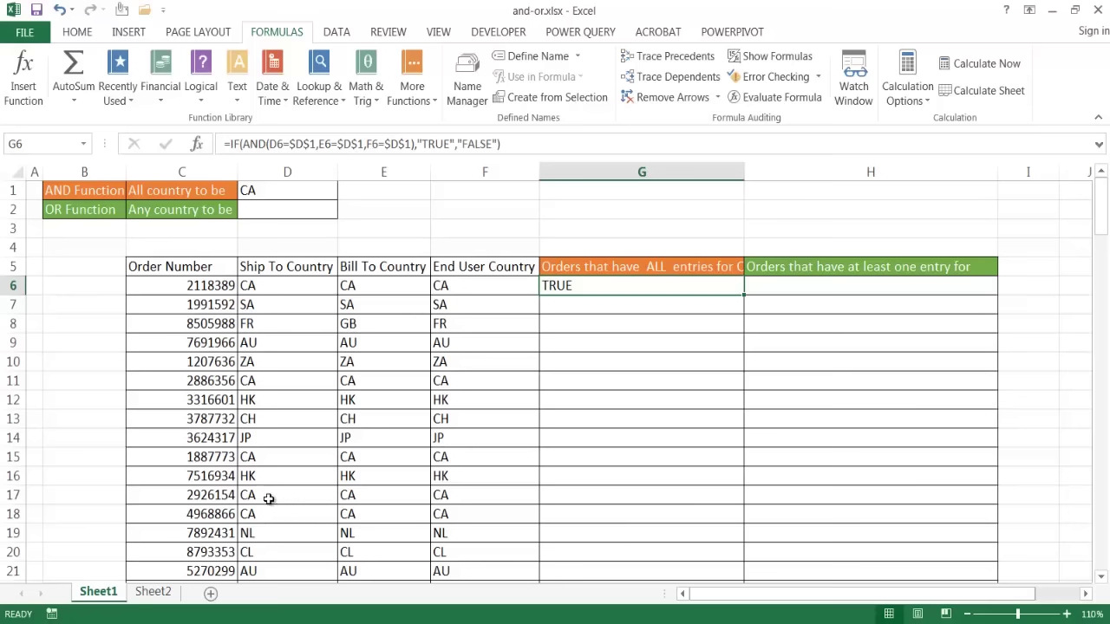
pyautogui.doubleClick(746, 296)
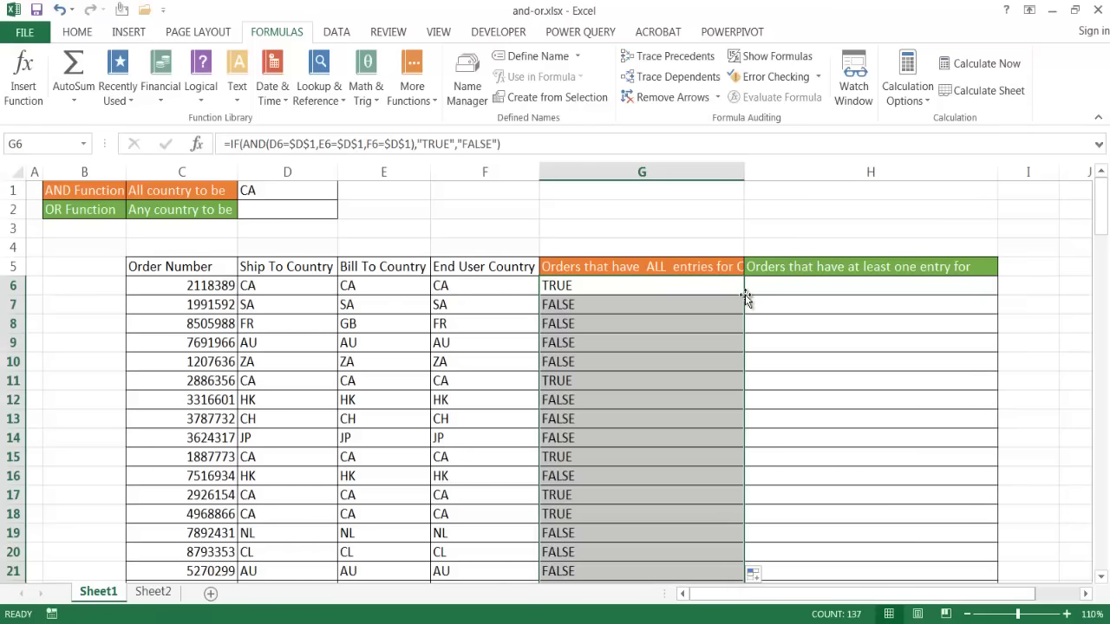
# Step: Check the country cells in rows 11 and 6 against their column G results
pyautogui.click(310, 382)
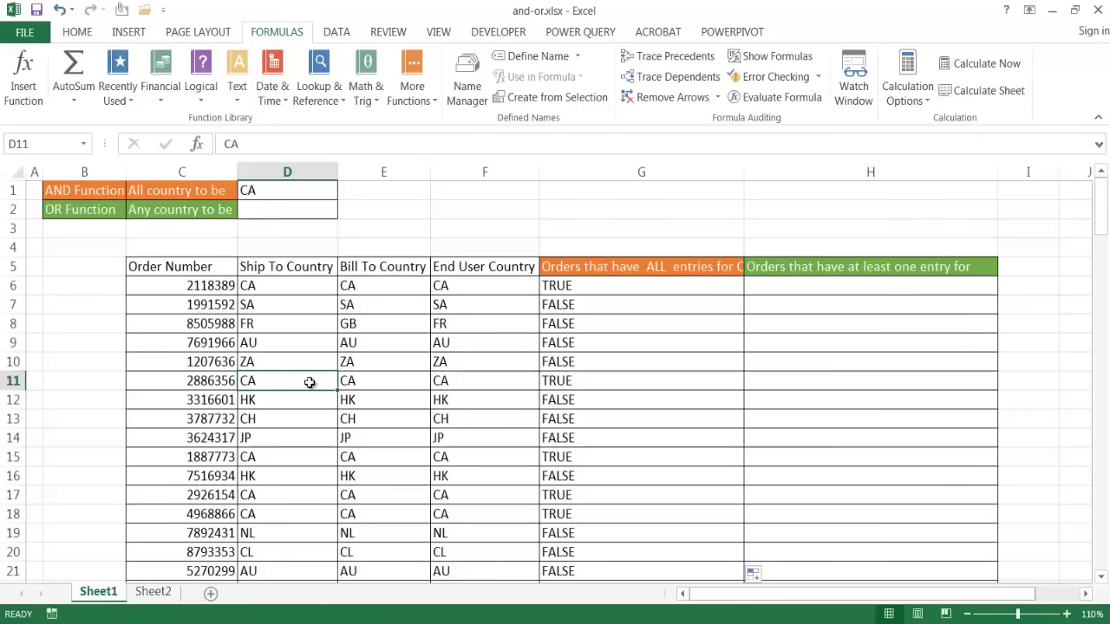
pyautogui.click(371, 381)
pyautogui.click(312, 382)
pyautogui.click(370, 382)
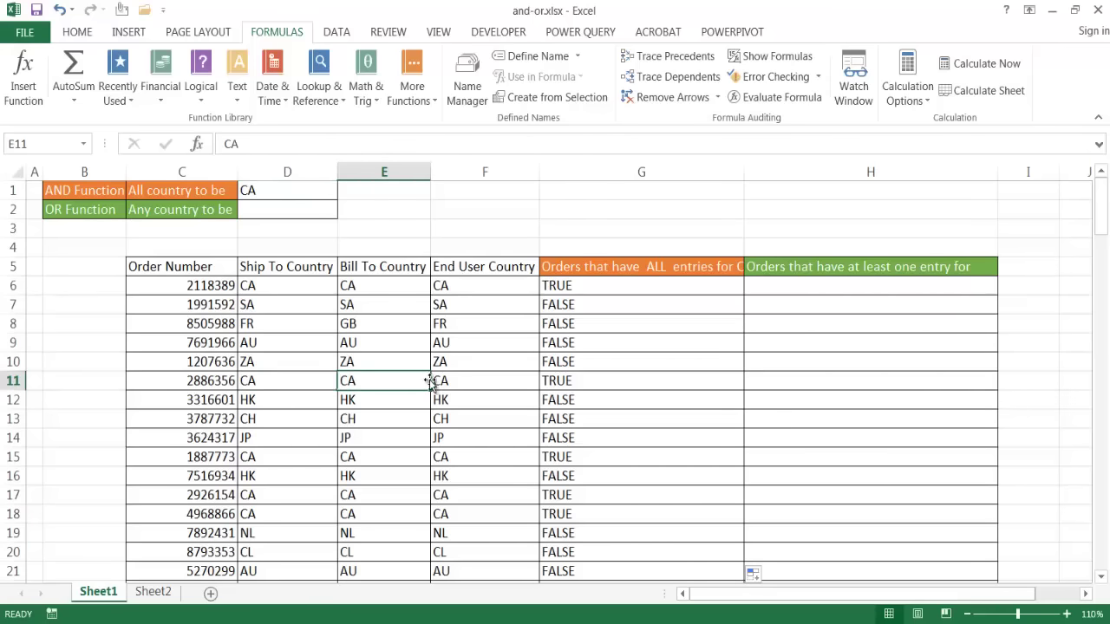
pyautogui.click(452, 382)
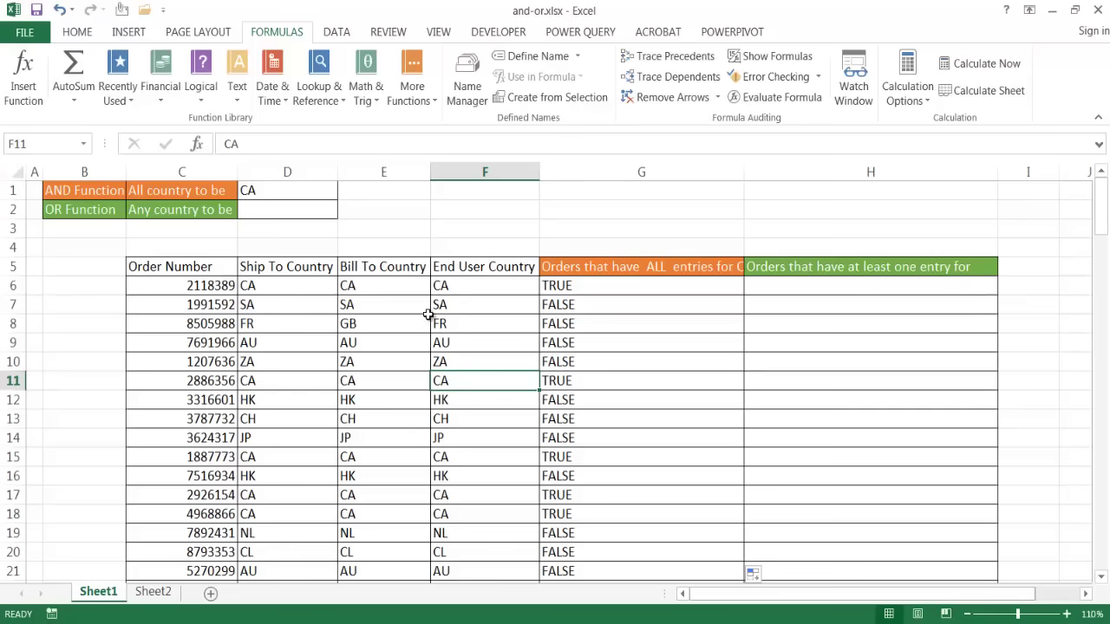
pyautogui.click(316, 291)
pyautogui.click(390, 289)
pyautogui.click(444, 290)
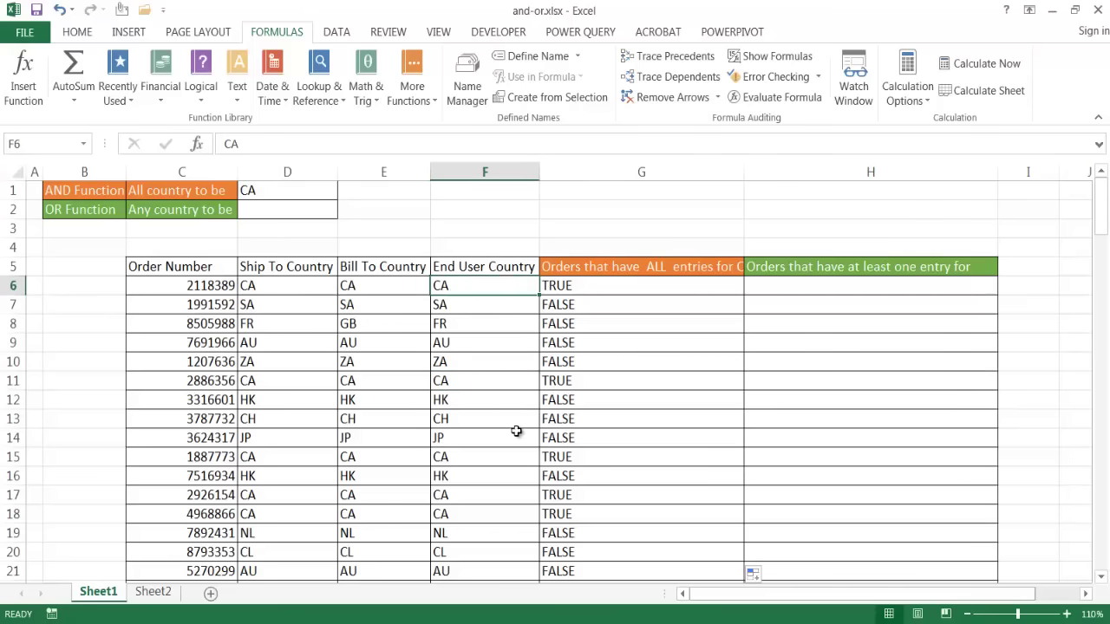
# Step: AutoFit column G's width to fit its heading
pyautogui.hotkey('alt', 'h')
pyautogui.press('o')
pyautogui.press('i')
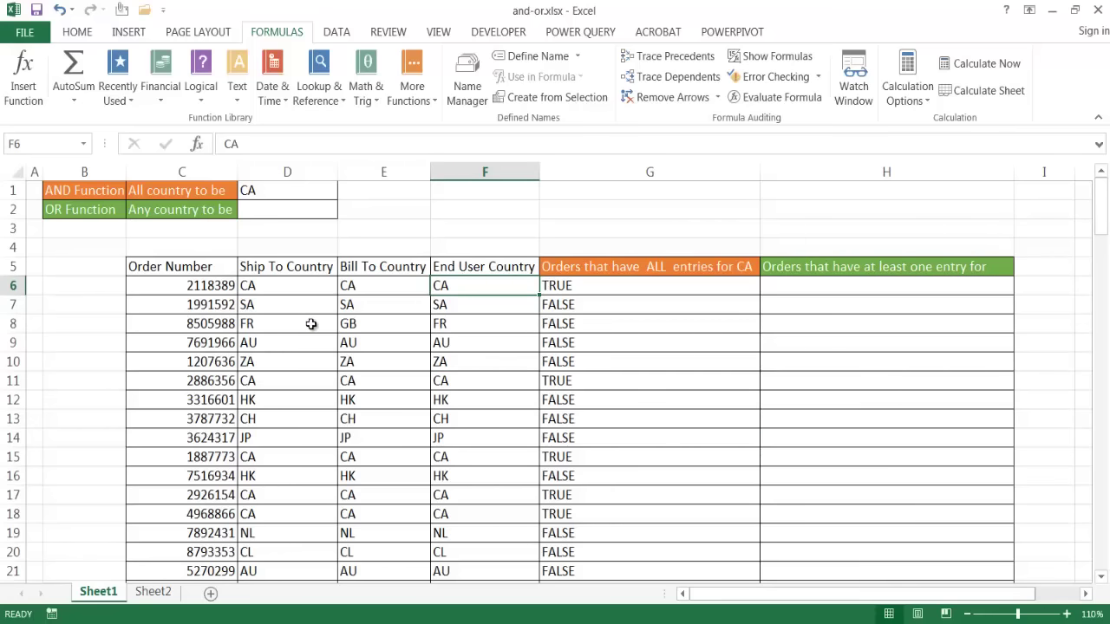
# Step: Type GB into D2 as the any-country criterion, then select G6 to review its formula
pyautogui.click(251, 213)
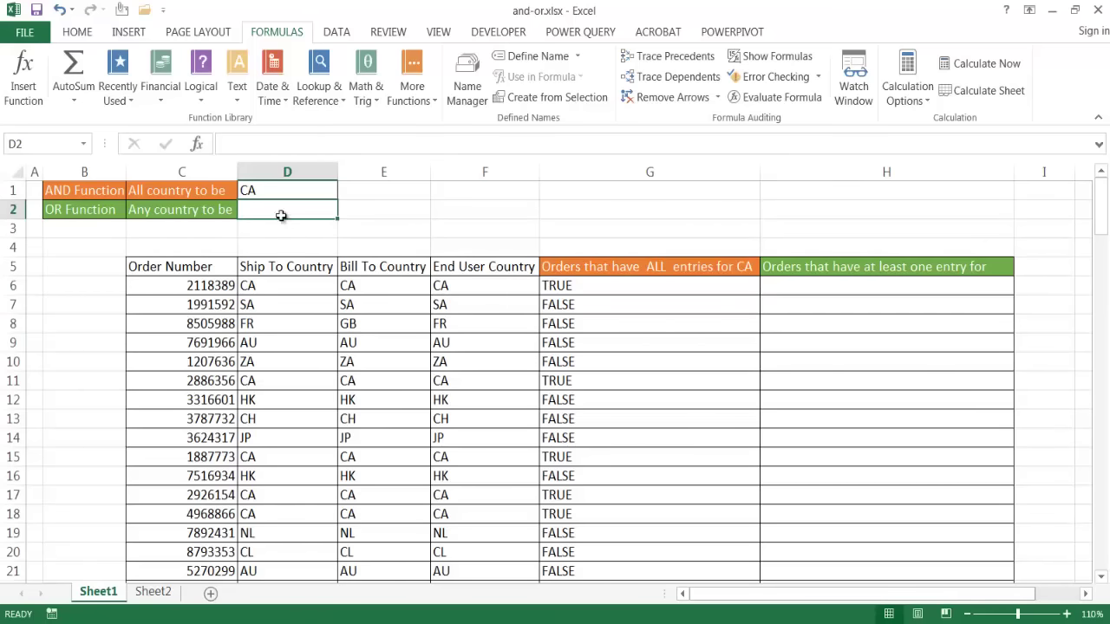
pyautogui.write('GB')
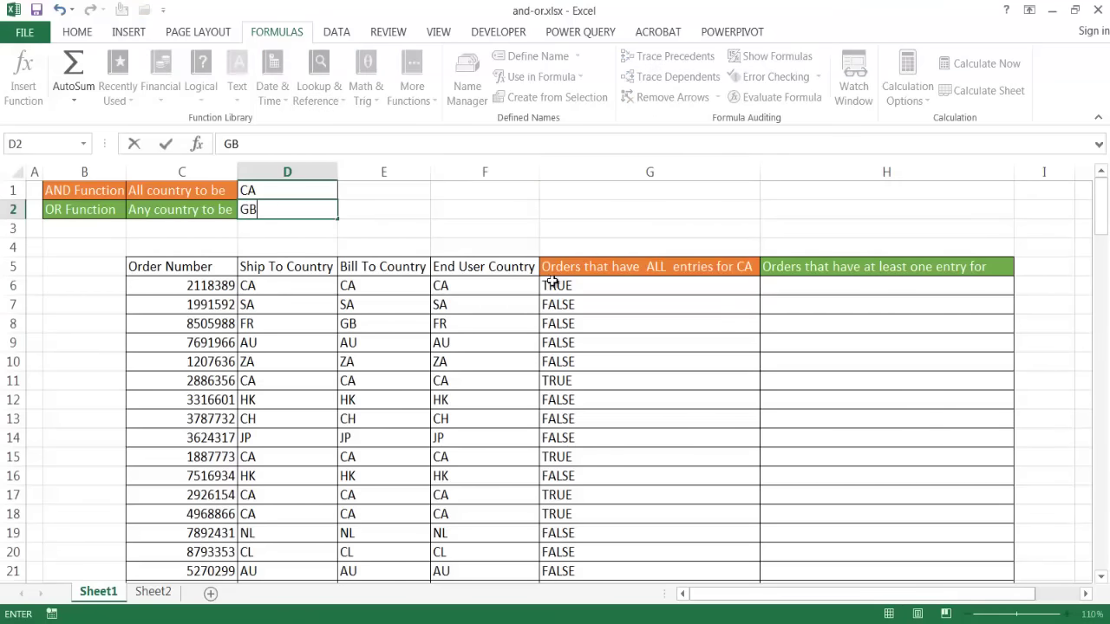
pyautogui.click(784, 289)
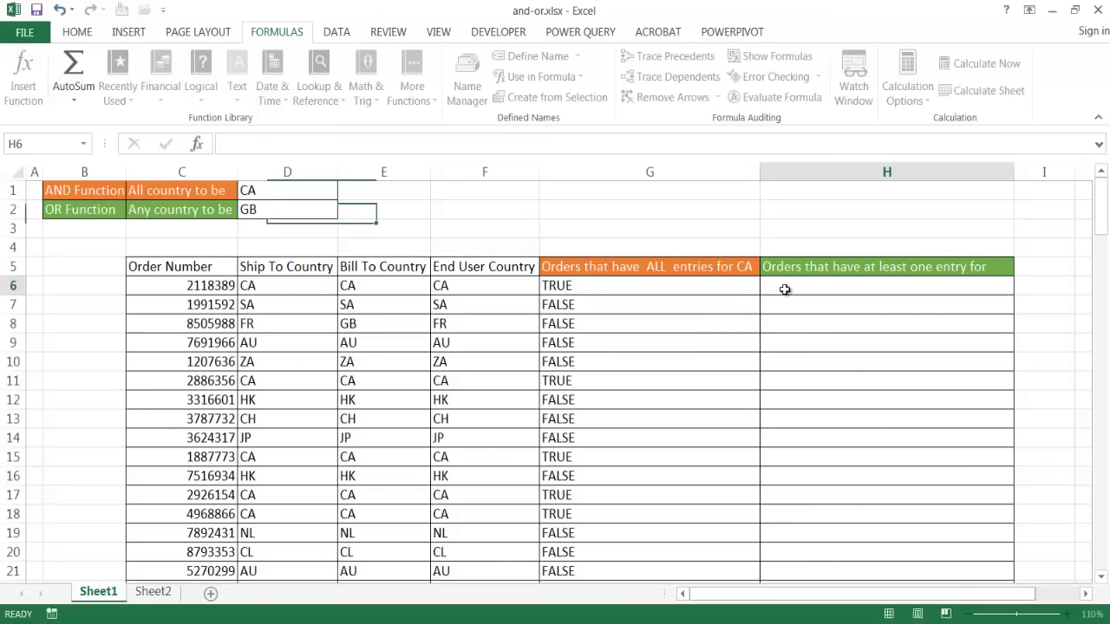
pyautogui.click(560, 286)
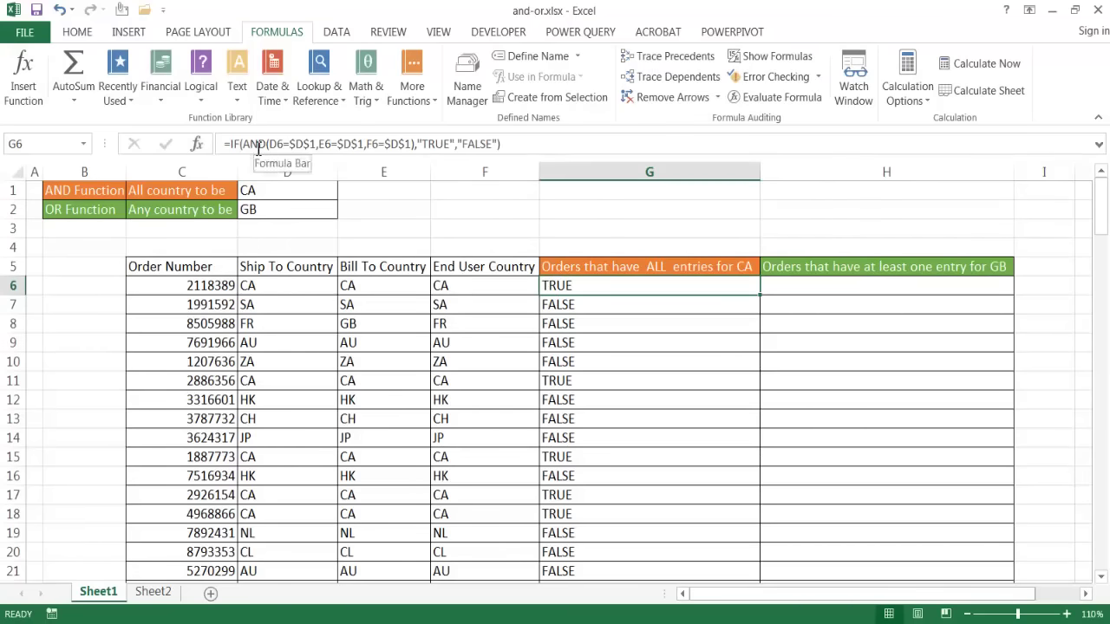
# Step: Start H6's IF formula with the test D6=$D$2 and insert OR( after IF(
pyautogui.click(818, 284)
pyautogui.write('=if')
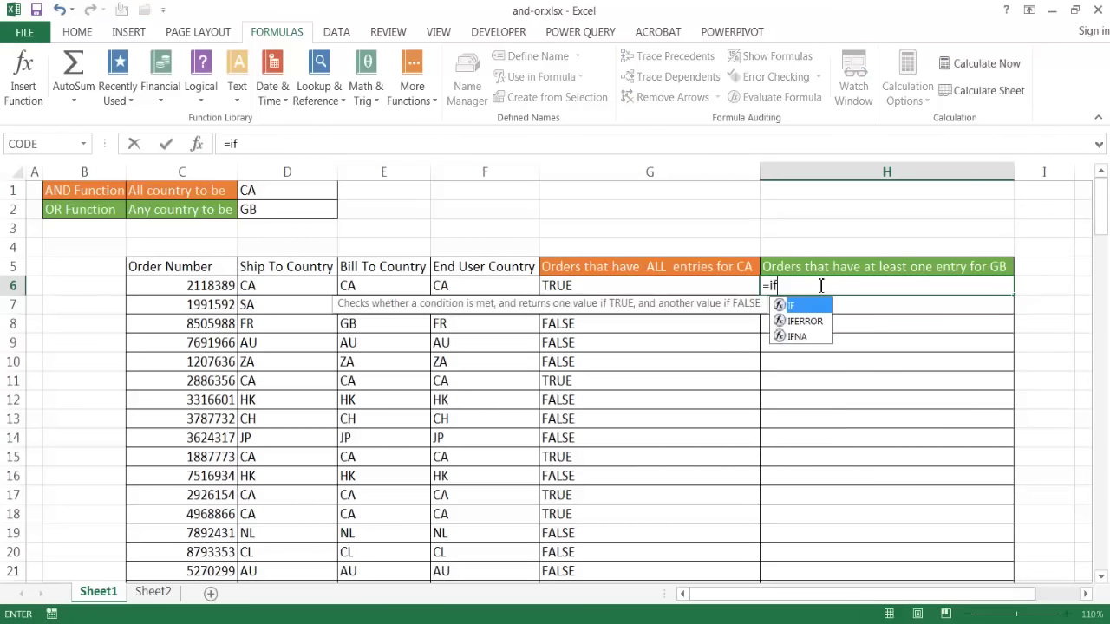
pyautogui.press('Tab')
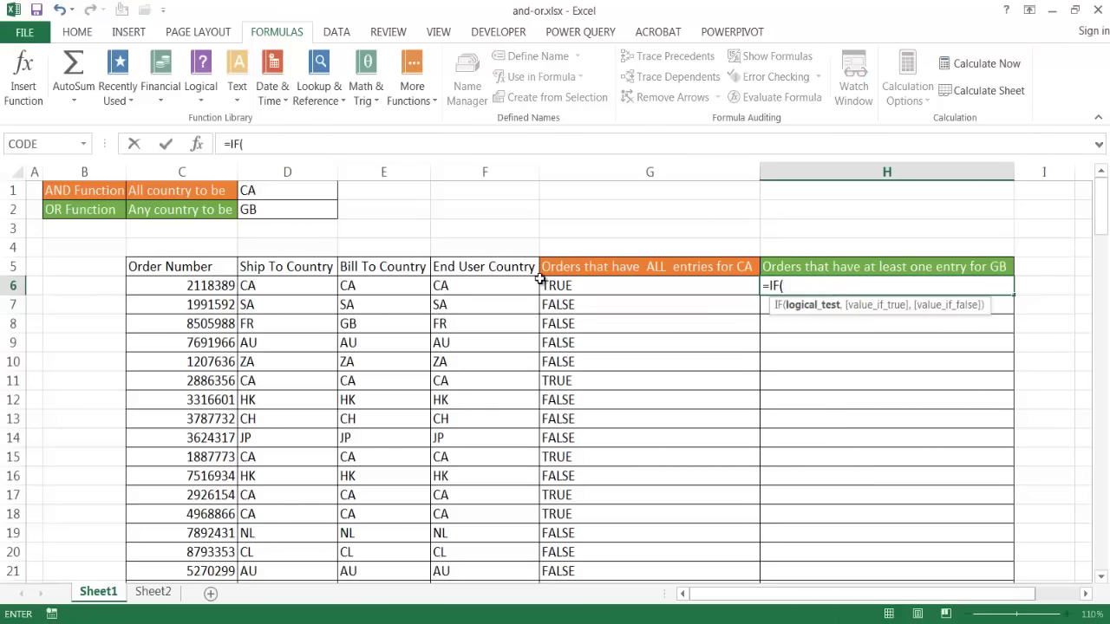
pyautogui.click(279, 286)
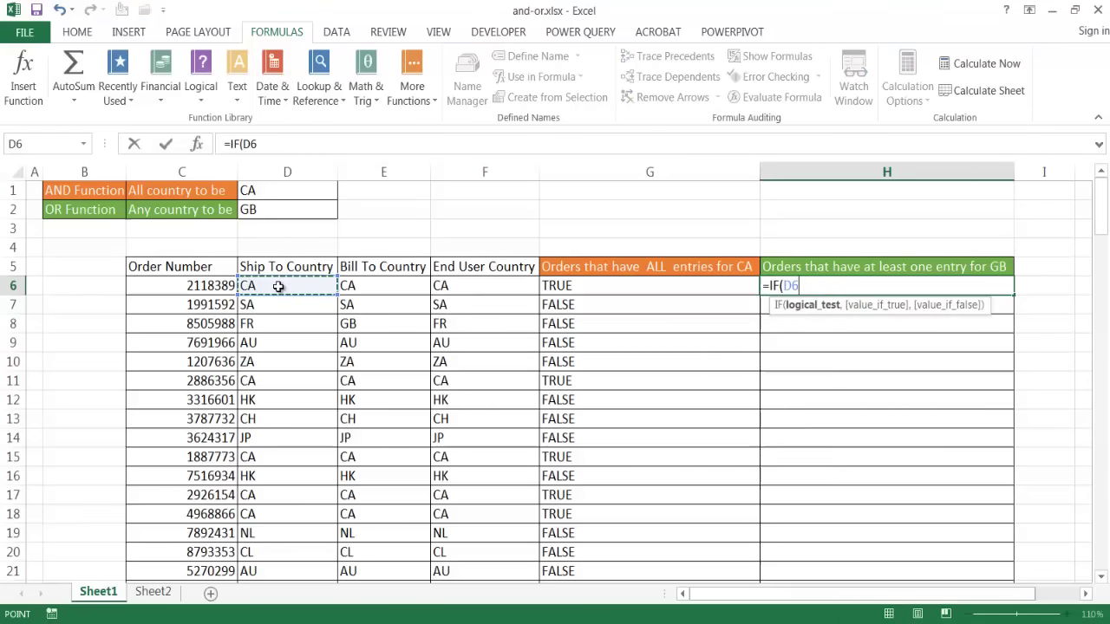
pyautogui.click(284, 145)
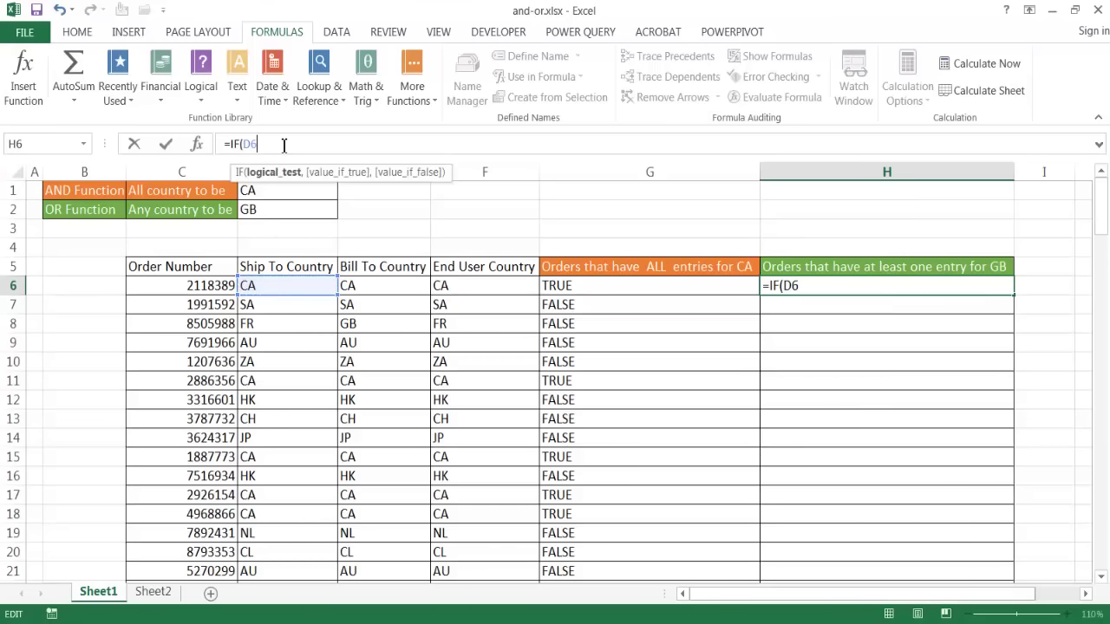
pyautogui.click(278, 211)
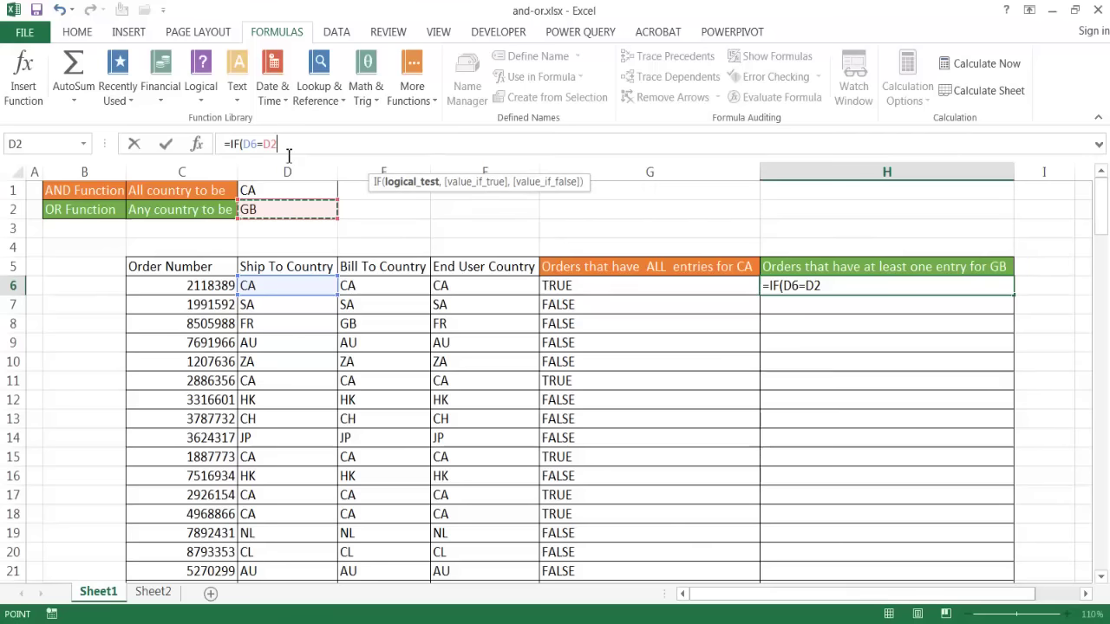
pyautogui.press('F4')
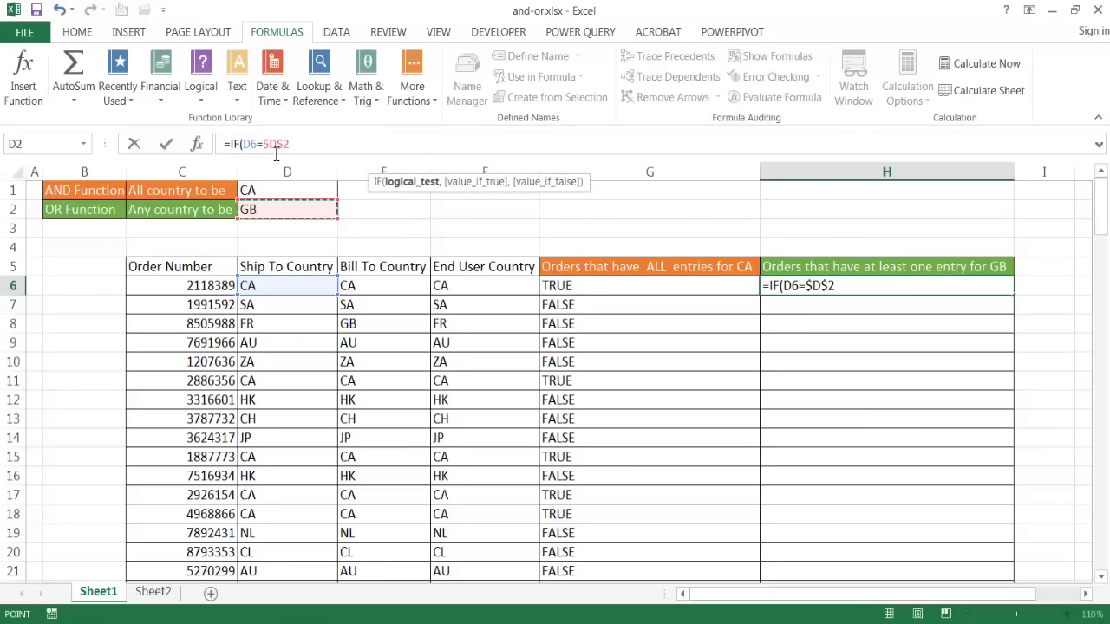
pyautogui.click(246, 144)
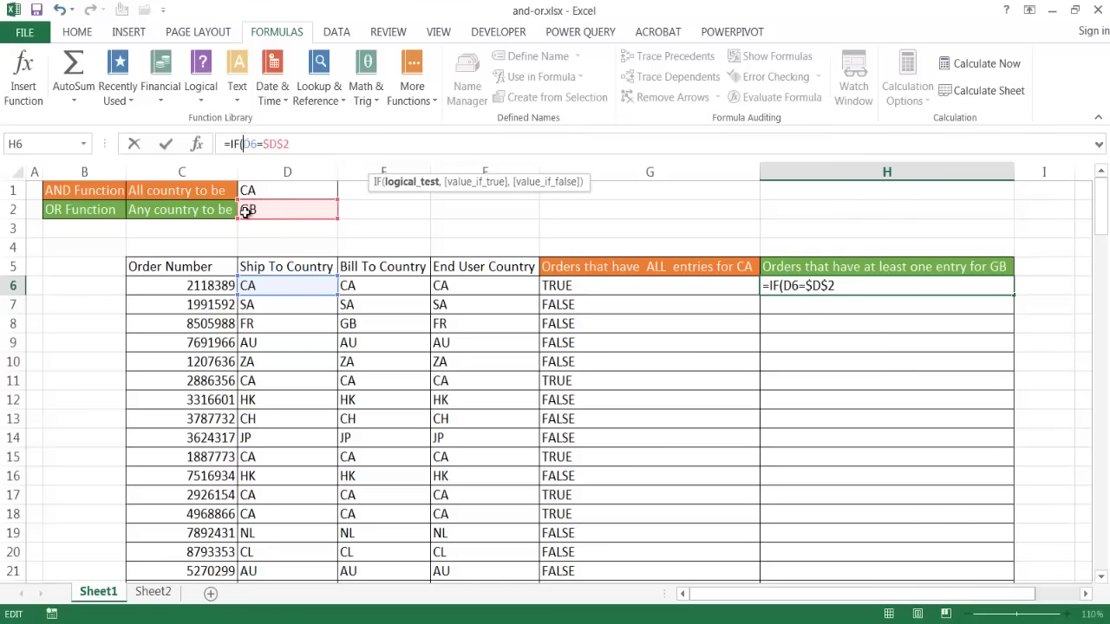
pyautogui.write('or')
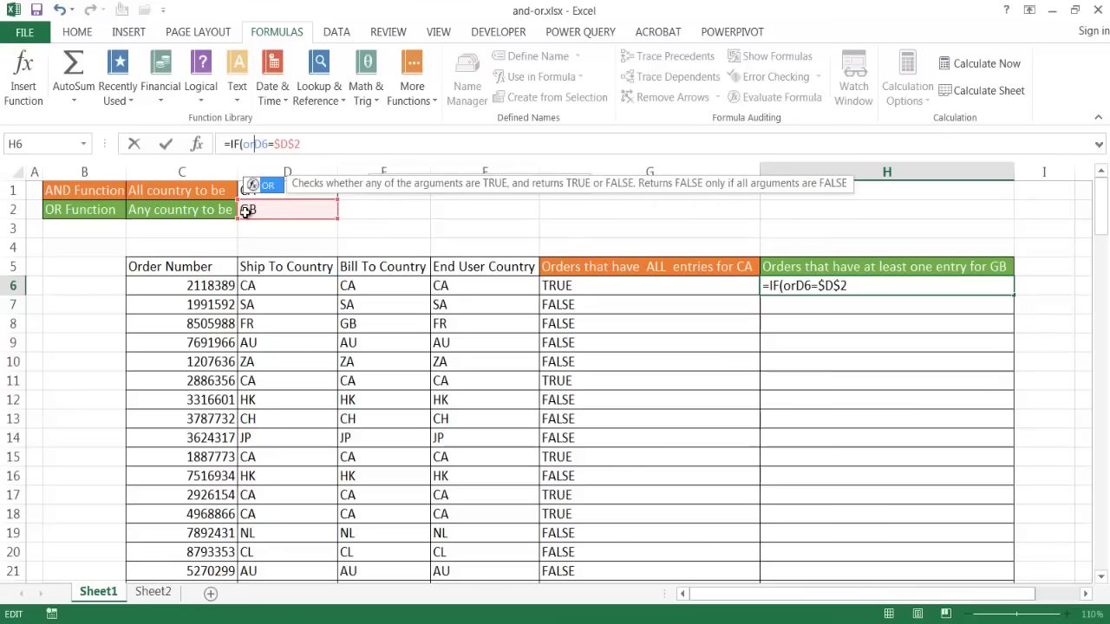
pyautogui.write('(')
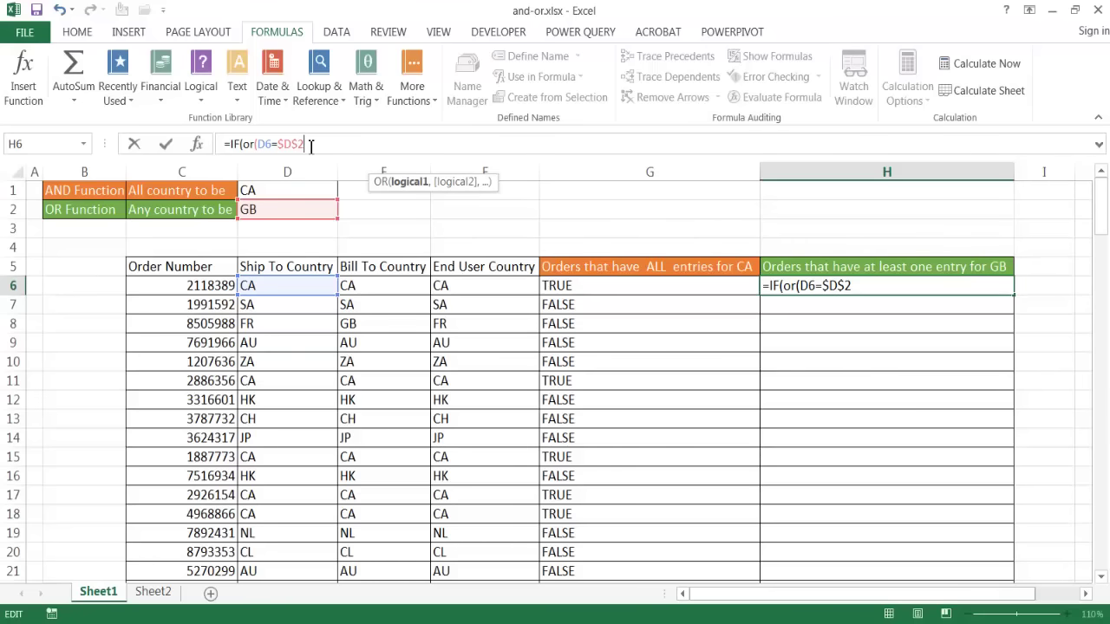
# Step: Add E6=$D$2 and F6=$D$2 as further OR conditions in H6's formula
pyautogui.write(',')
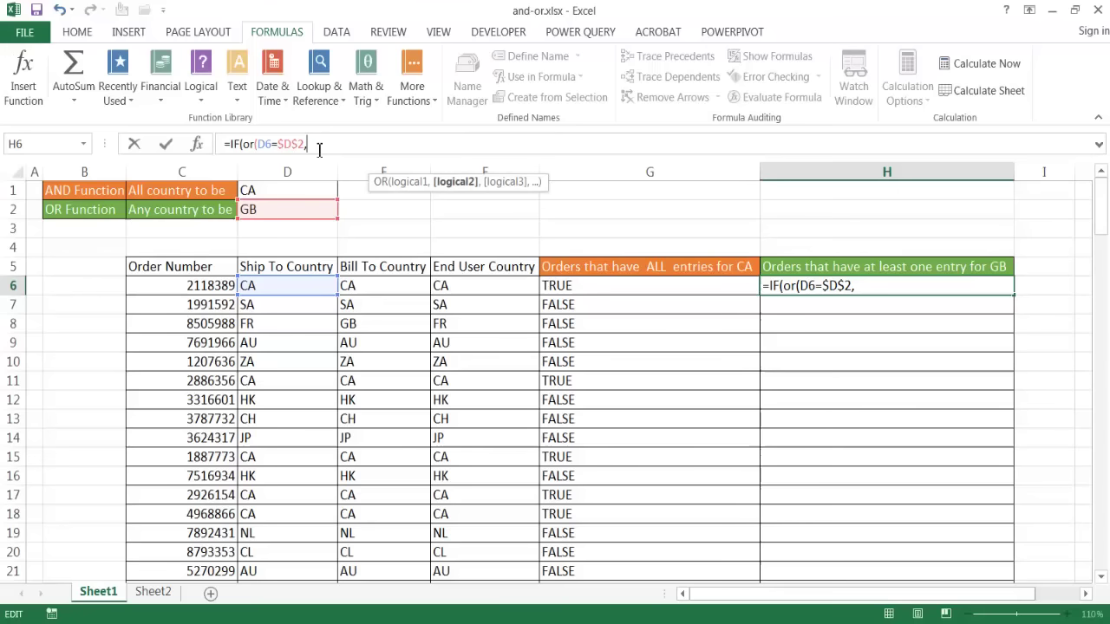
pyautogui.click(370, 286)
pyautogui.write('=')
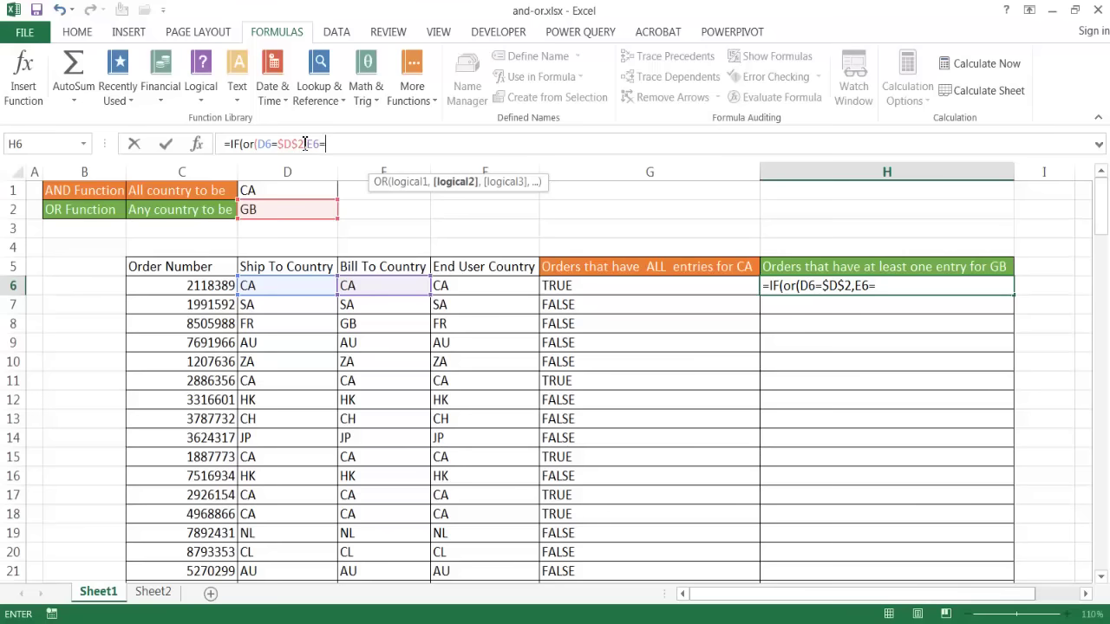
pyautogui.moveTo(305, 143); pyautogui.dragTo(278, 146)
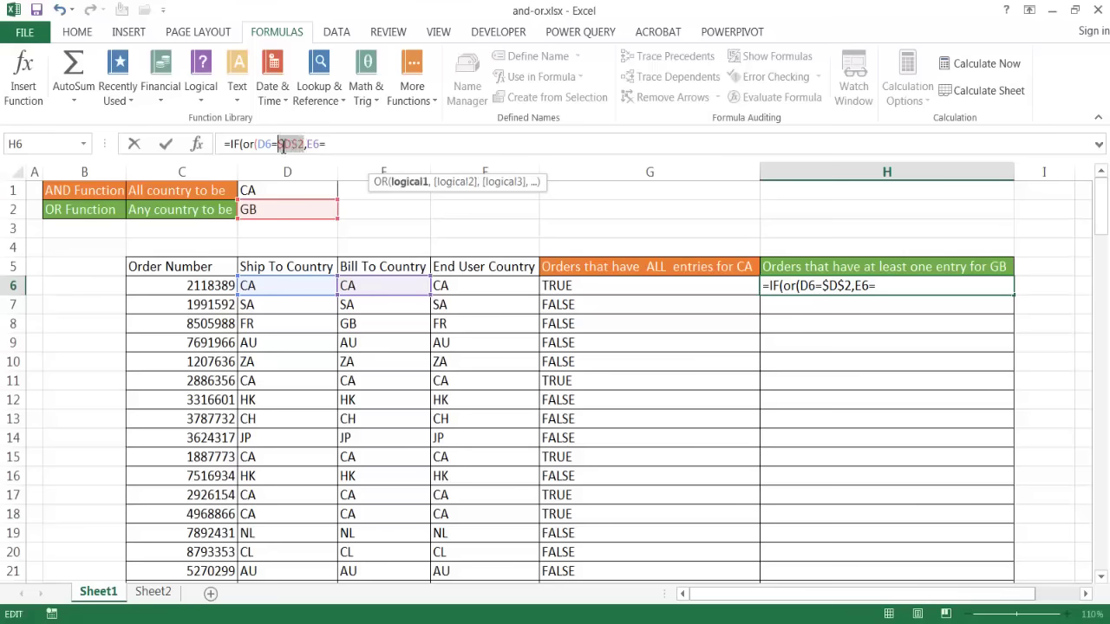
pyautogui.click(355, 146)
pyautogui.hotkey('ctrl', 'v')
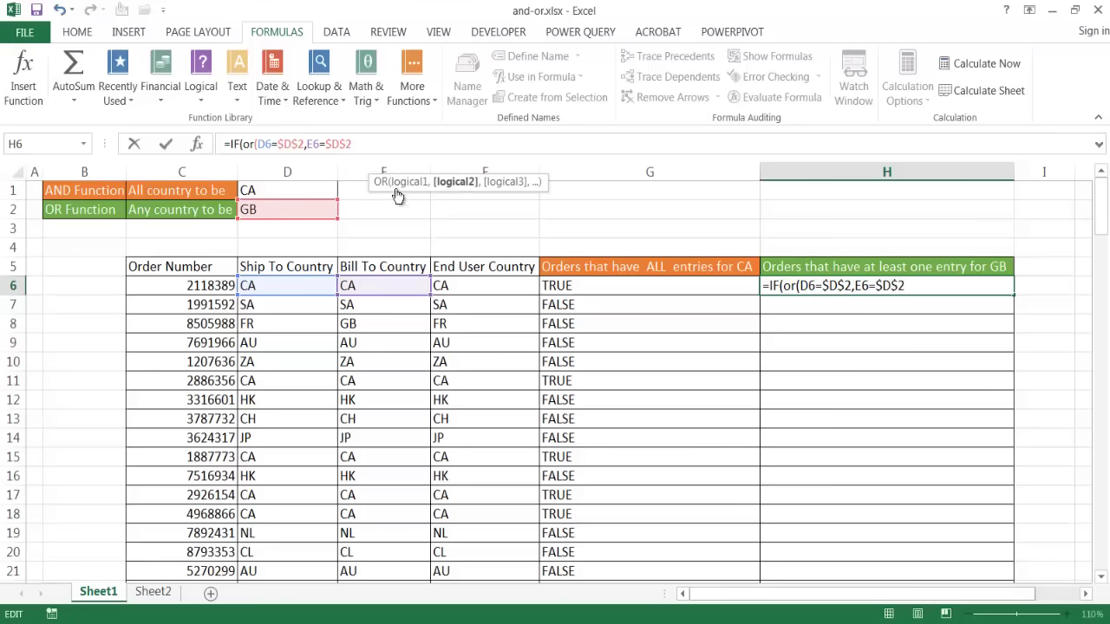
pyautogui.write(',')
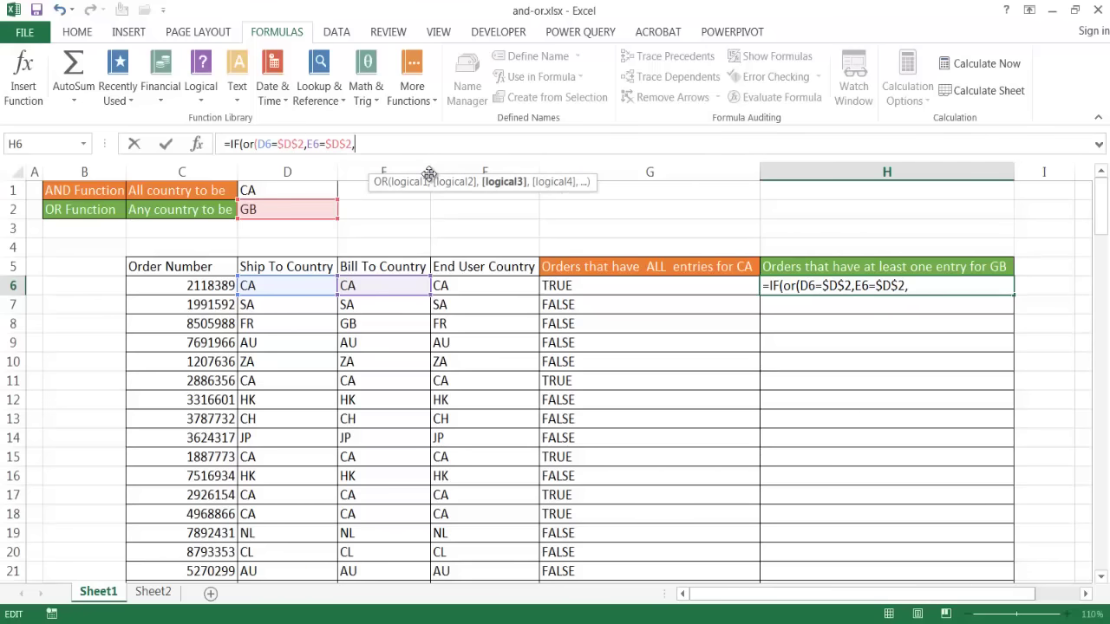
pyautogui.click(469, 286)
pyautogui.write('=')
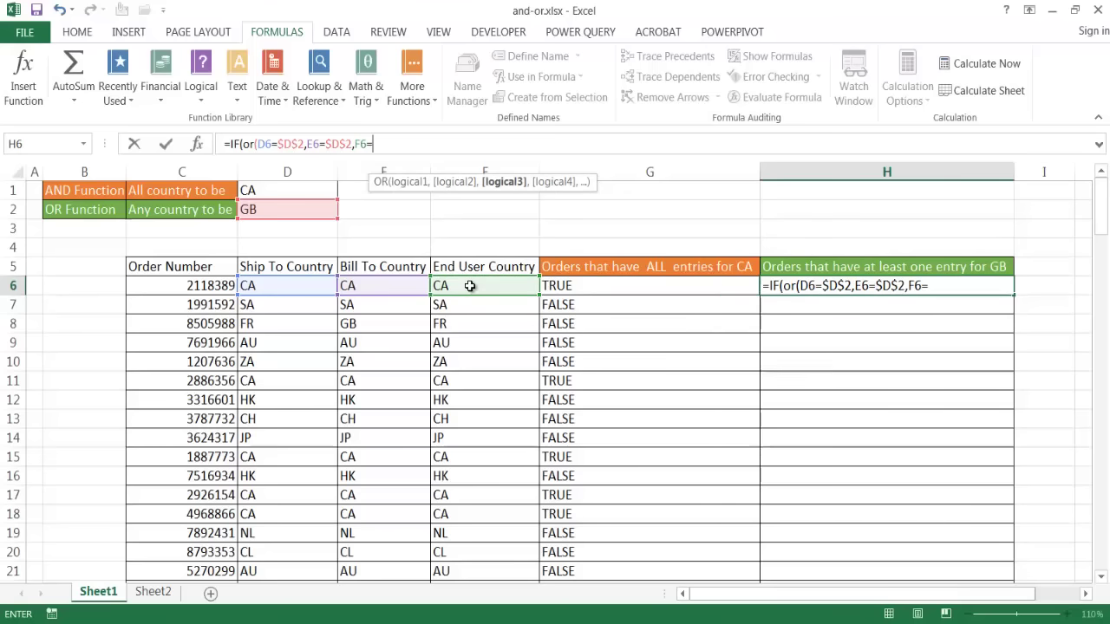
pyautogui.write('$D$2')
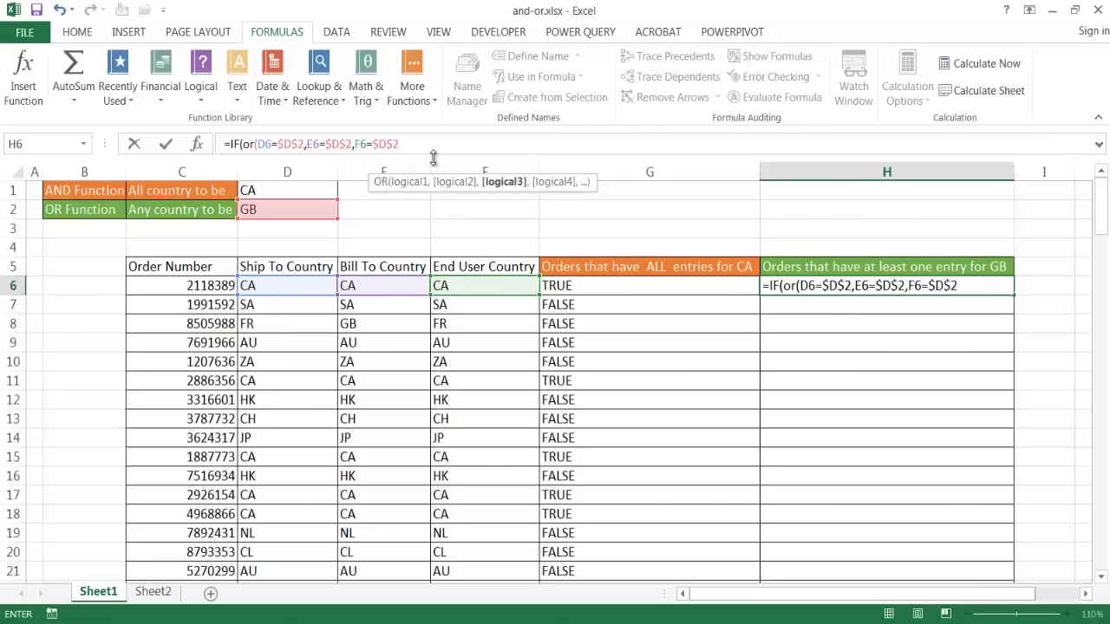
pyautogui.write(')')
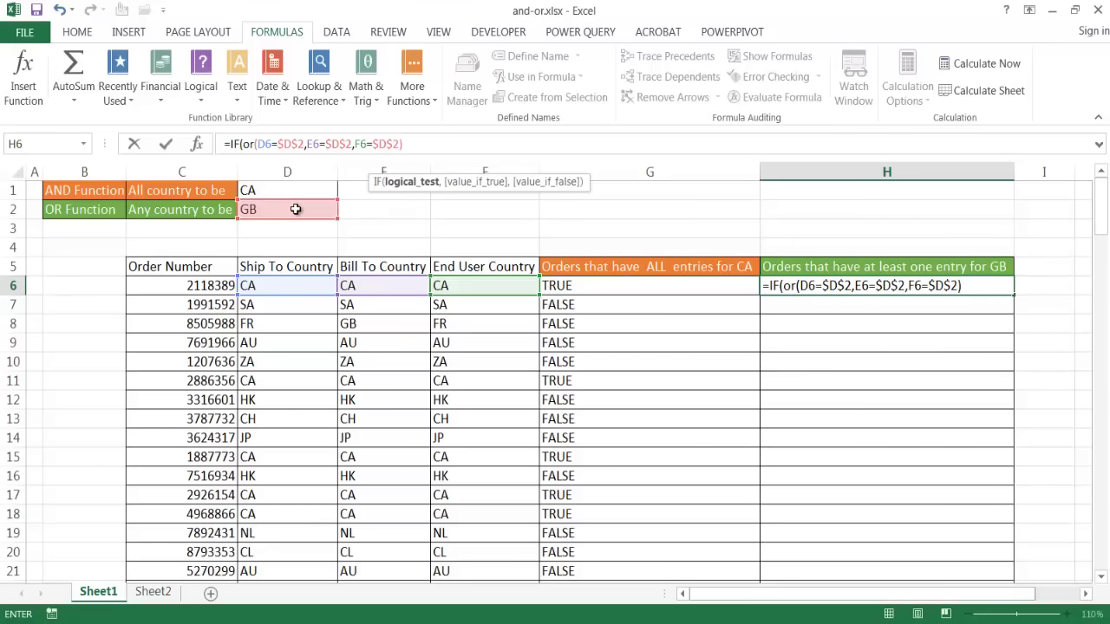
# Step: Add the "TRUE"/"FALSE" results, fix the typo in FALSE, and enter H6's formula
pyautogui.write(',')
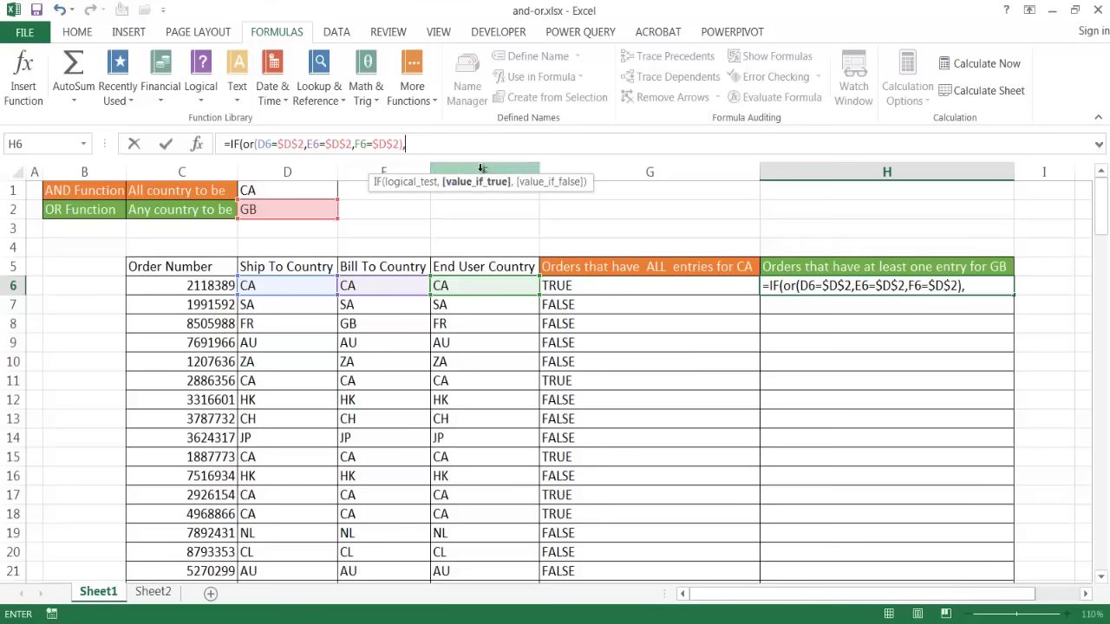
pyautogui.write('"TRUE",')
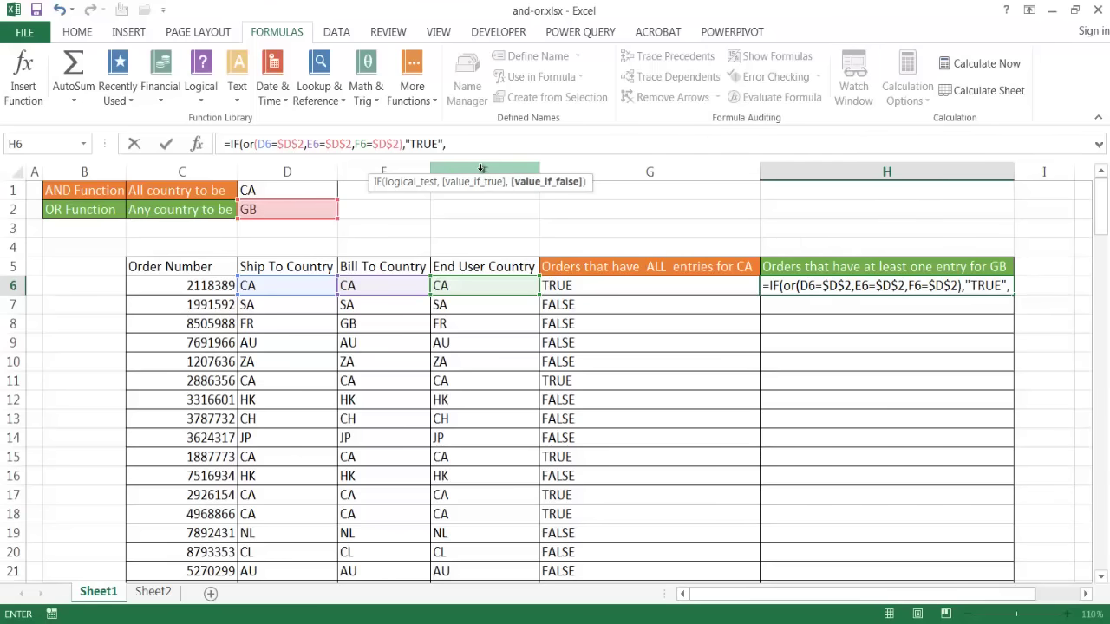
pyautogui.write('"FALSE")')
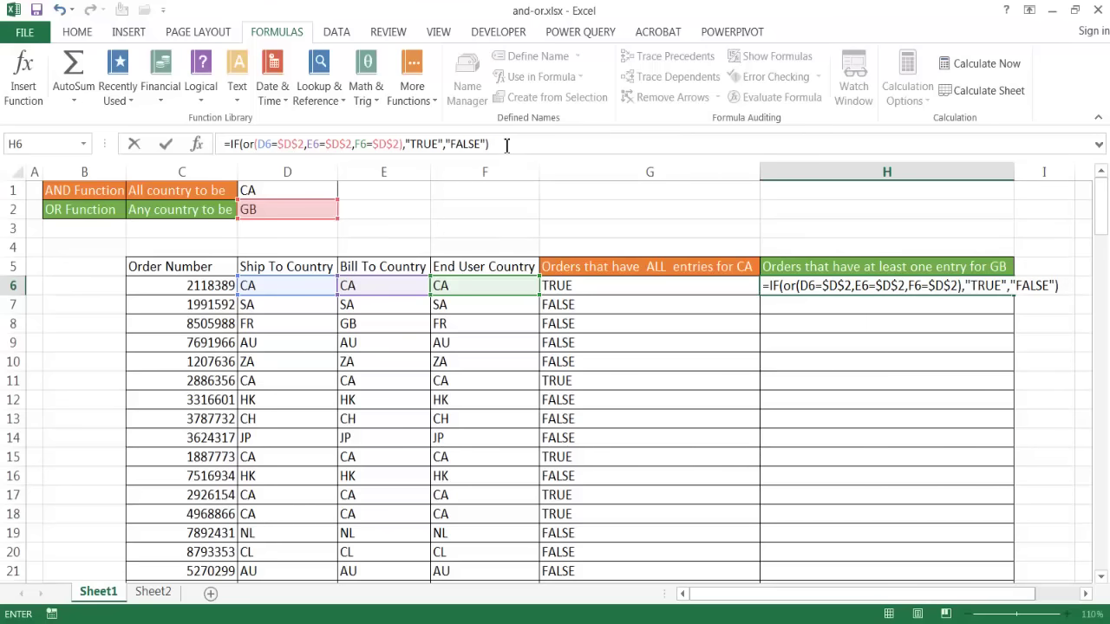
pyautogui.hotkey('ctrl', 'Return')
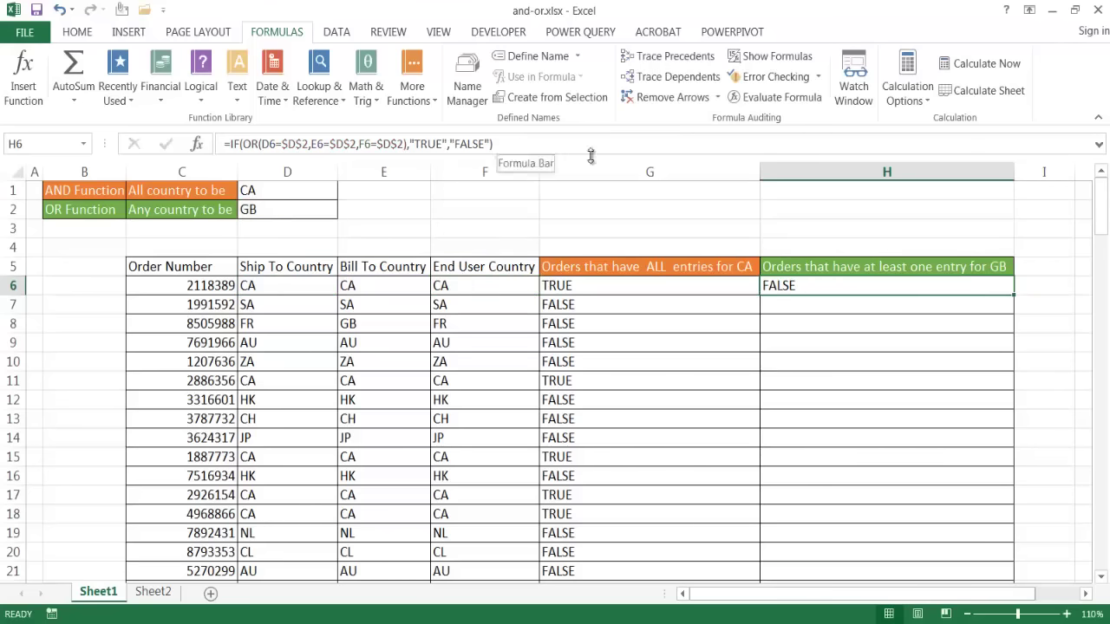
# Step: Fill H6's formula down column H and confirm row 8's GB bill-to order shows TRUE
pyautogui.doubleClick(1014, 295)
pyautogui.click(786, 324)
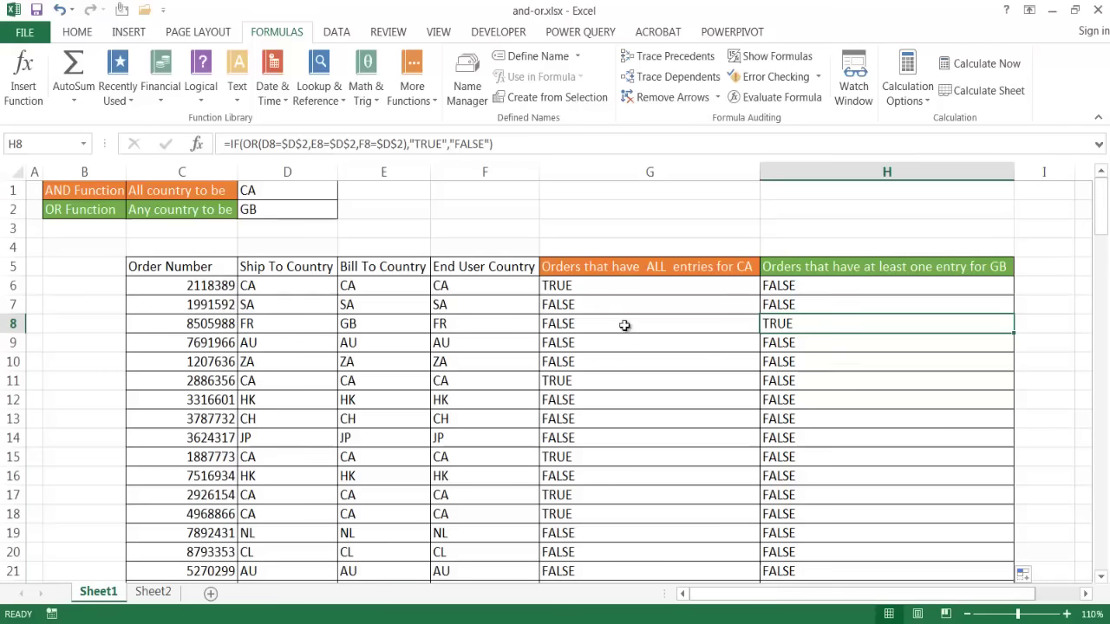
pyautogui.moveTo(335, 323); pyautogui.dragTo(436, 322)
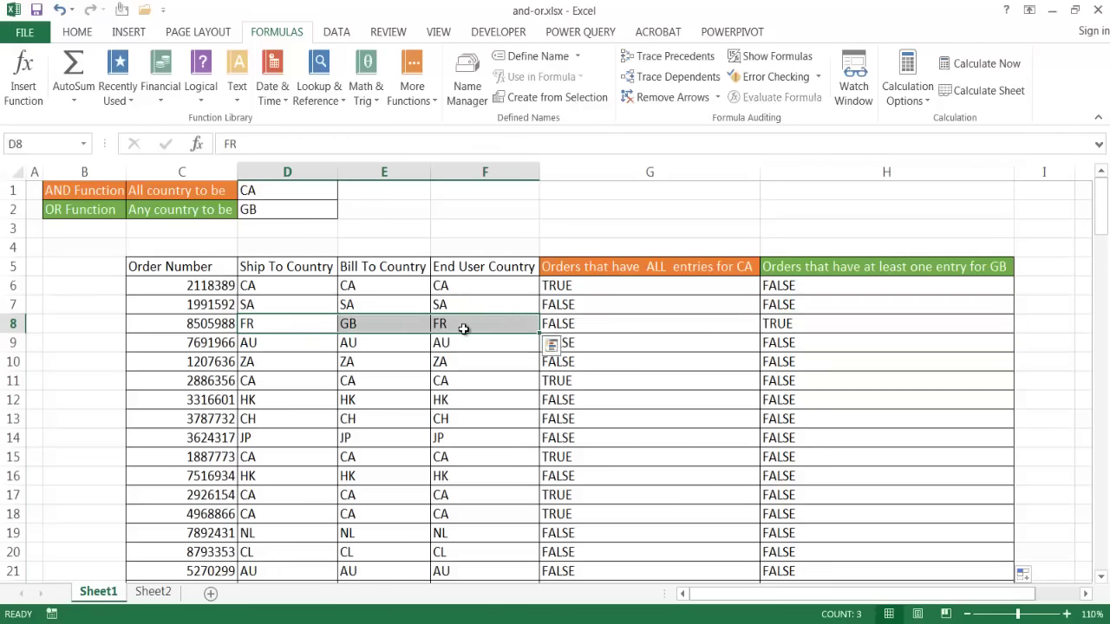
pyautogui.click(822, 212)
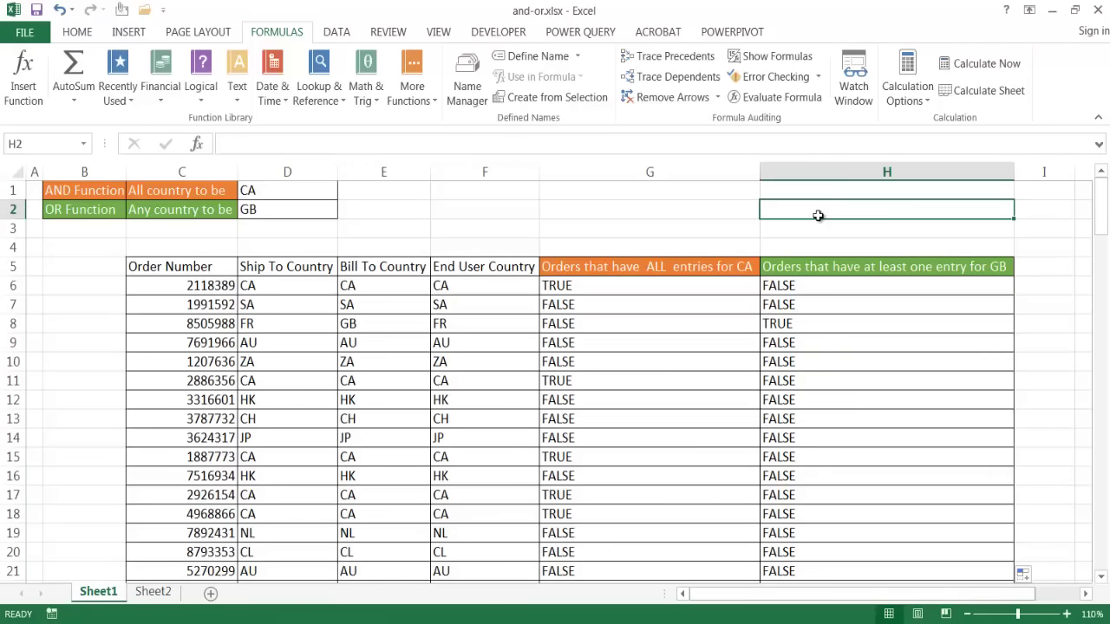